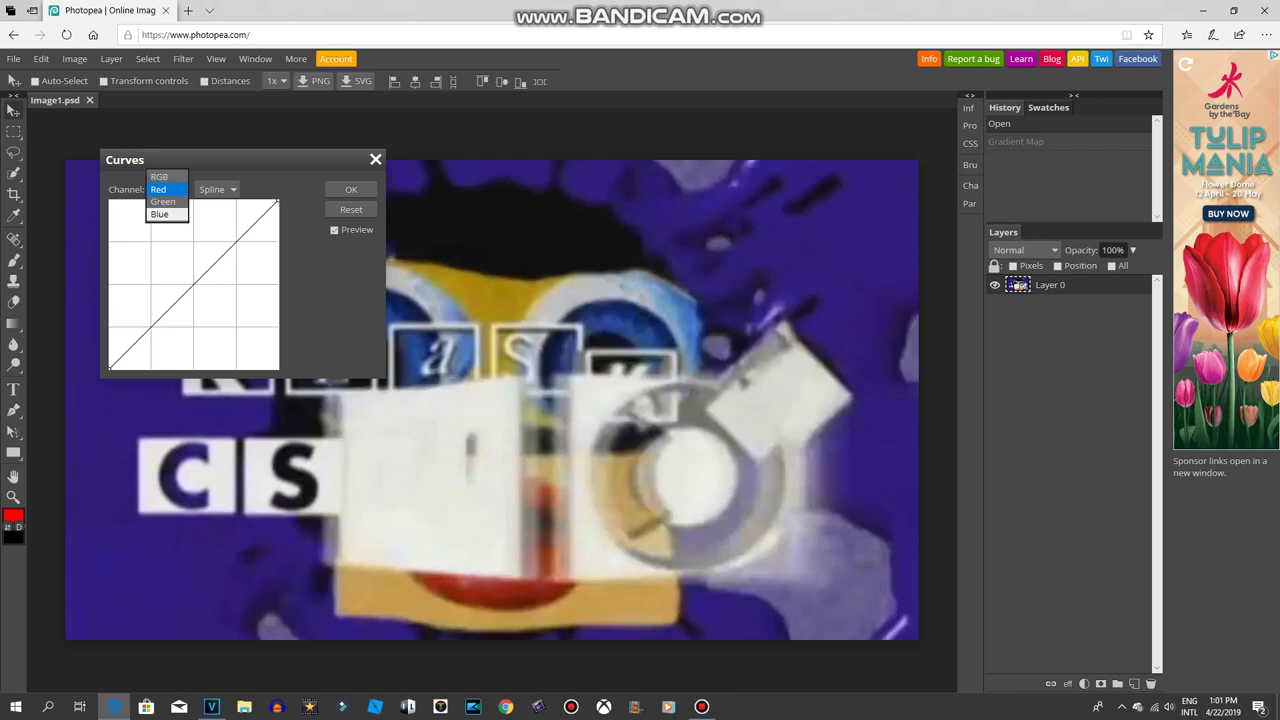
Step: Invert the Blue channel of Layer 0 by reversing both ends of its curve, and apply the Curves adjustment
{"action": "left_click", "coordinate": [161, 214]}
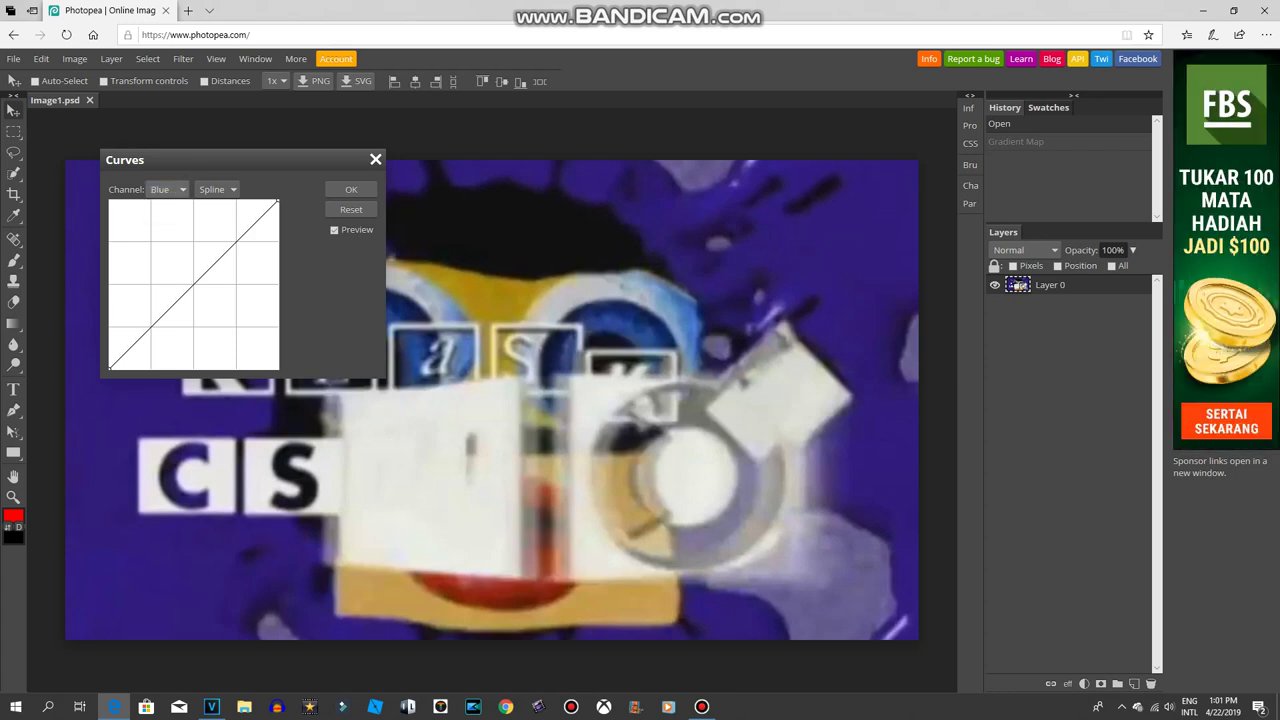
{"action": "left_click_drag", "start_coordinate": [110, 368], "coordinate": [112, 199]}
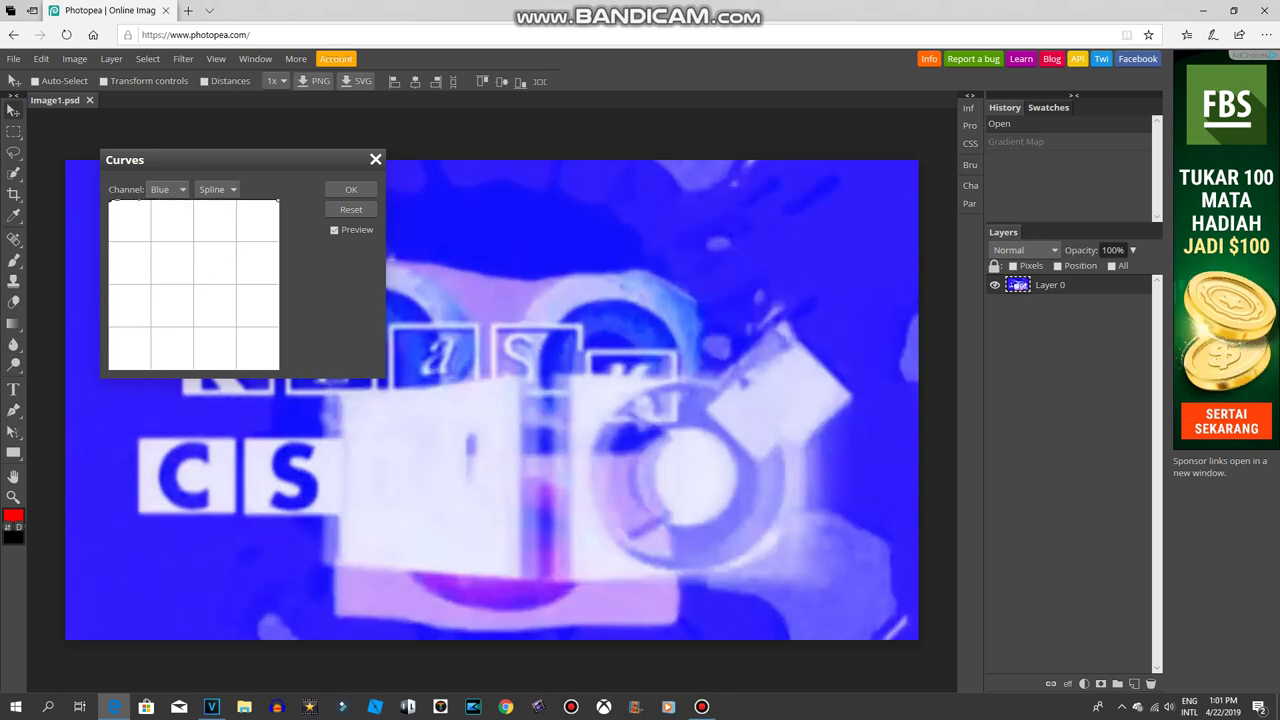
{"action": "left_click_drag", "start_coordinate": [278, 201], "coordinate": [278, 368]}
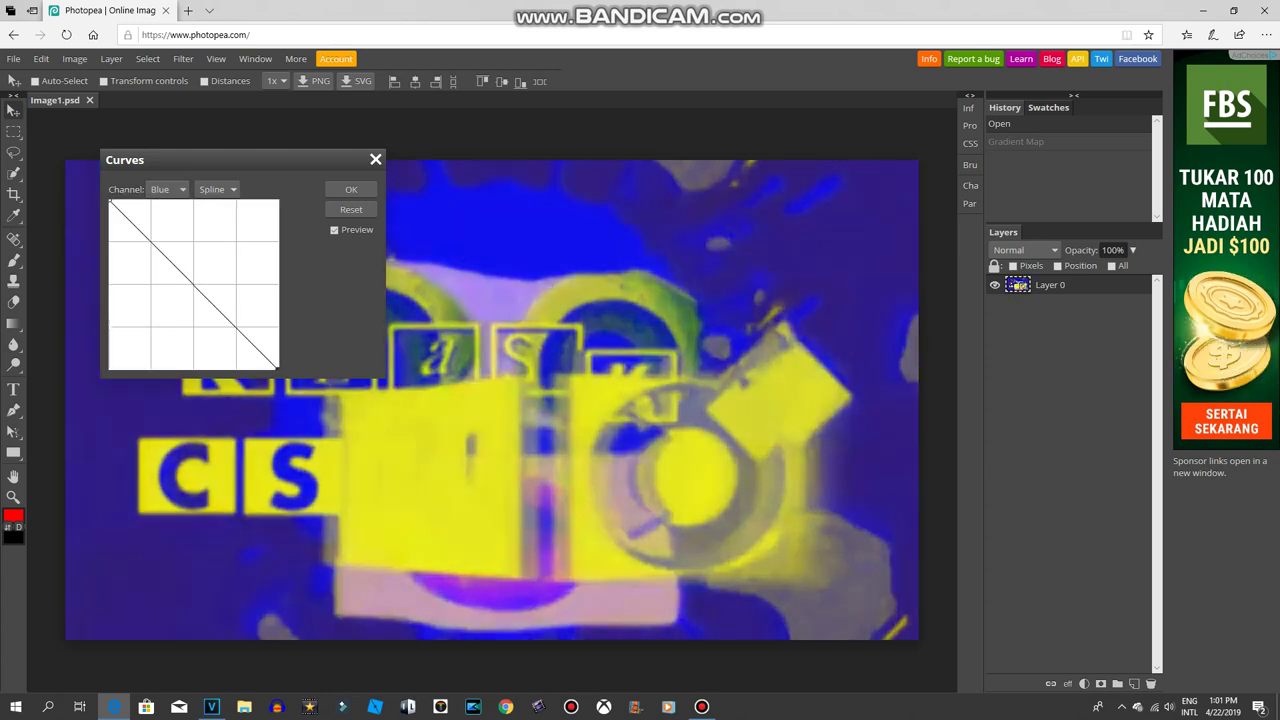
{"action": "left_click", "coordinate": [351, 189]}
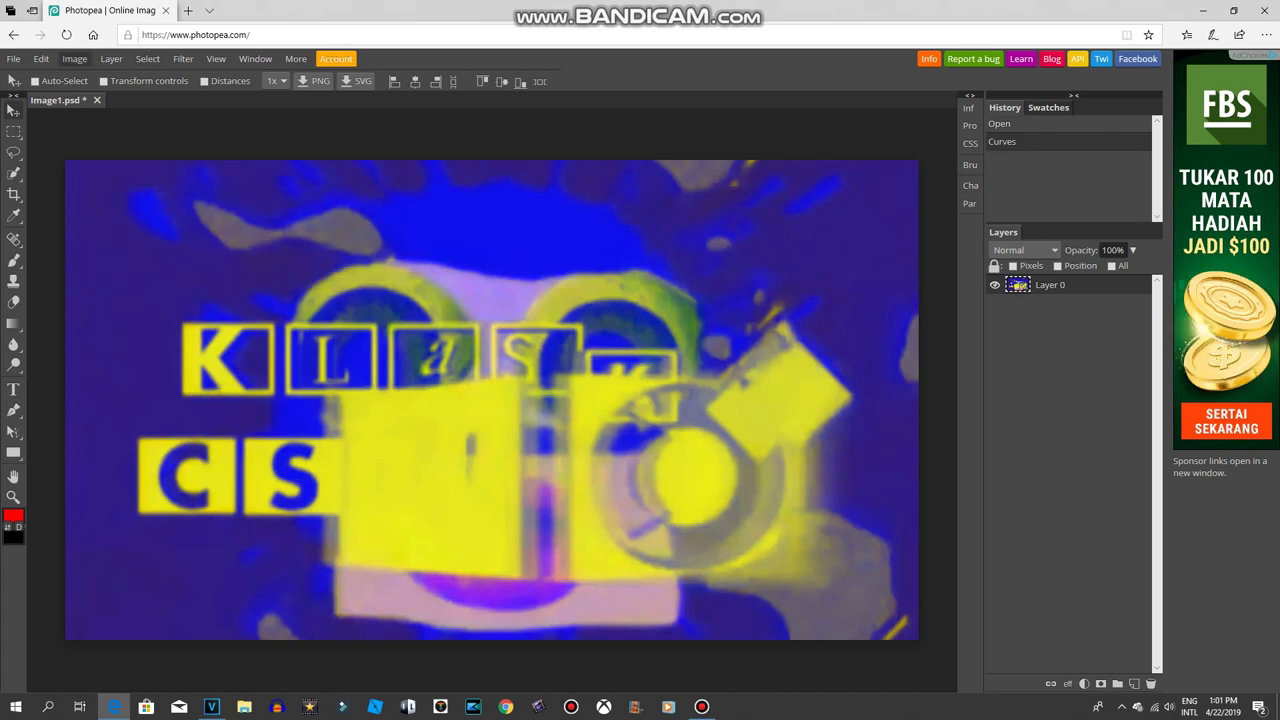
Step: Invert all colours of Layer 0
{"action": "left_click", "coordinate": [74, 58]}
{"action": "mouse_move", "coordinate": [100, 59]}
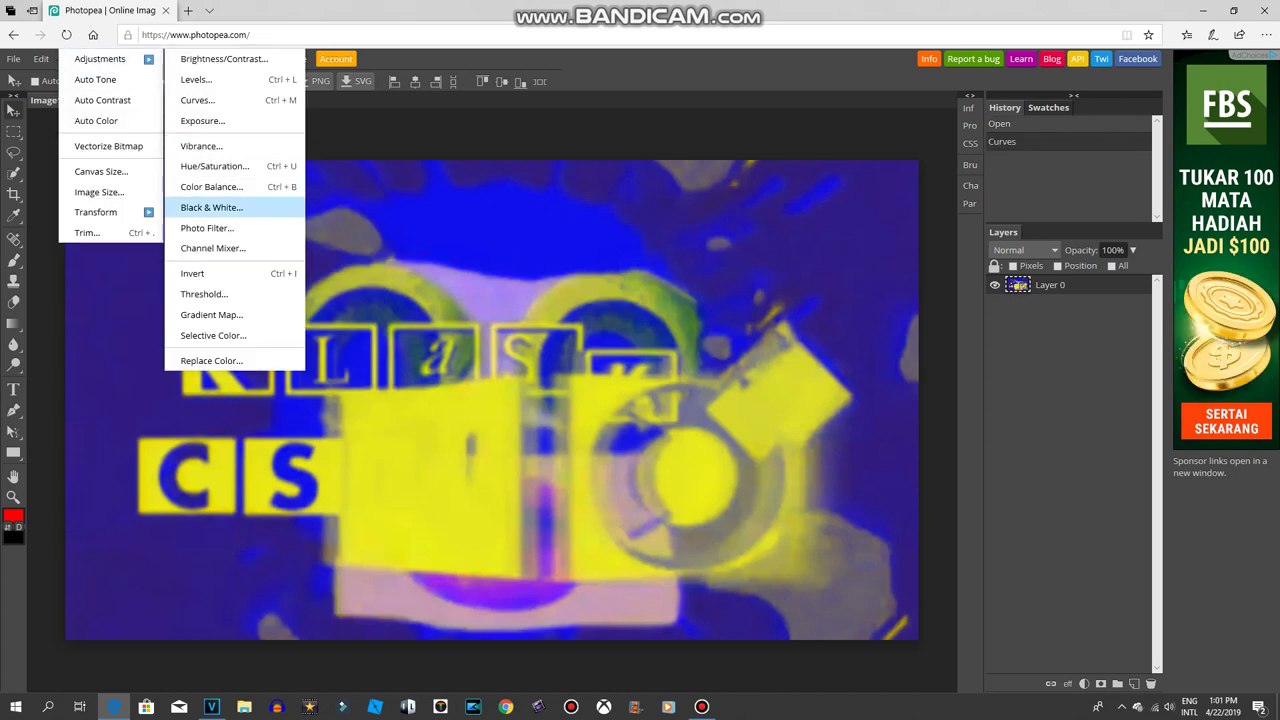
{"action": "left_click", "coordinate": [192, 273]}
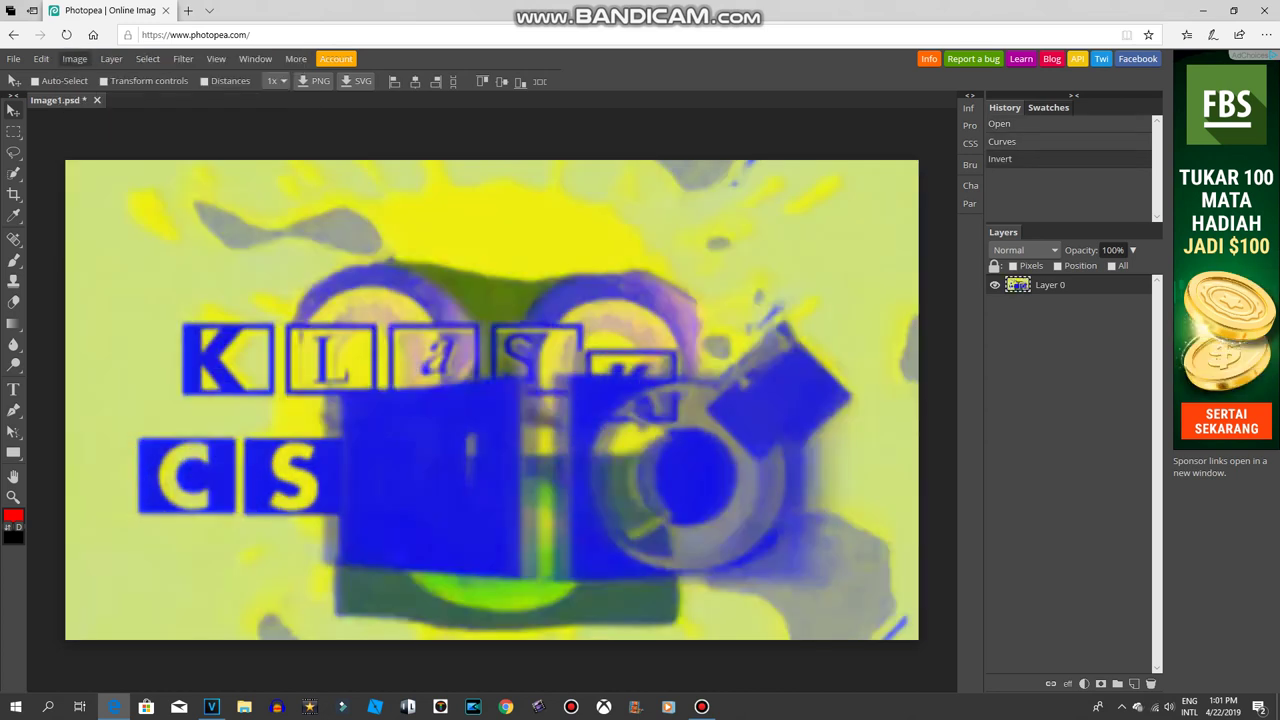
Step: Shift the hue of Layer 0 to its minimum with a Hue/Saturation adjustment and apply it
{"action": "left_click", "coordinate": [74, 58]}
{"action": "mouse_move", "coordinate": [100, 59]}
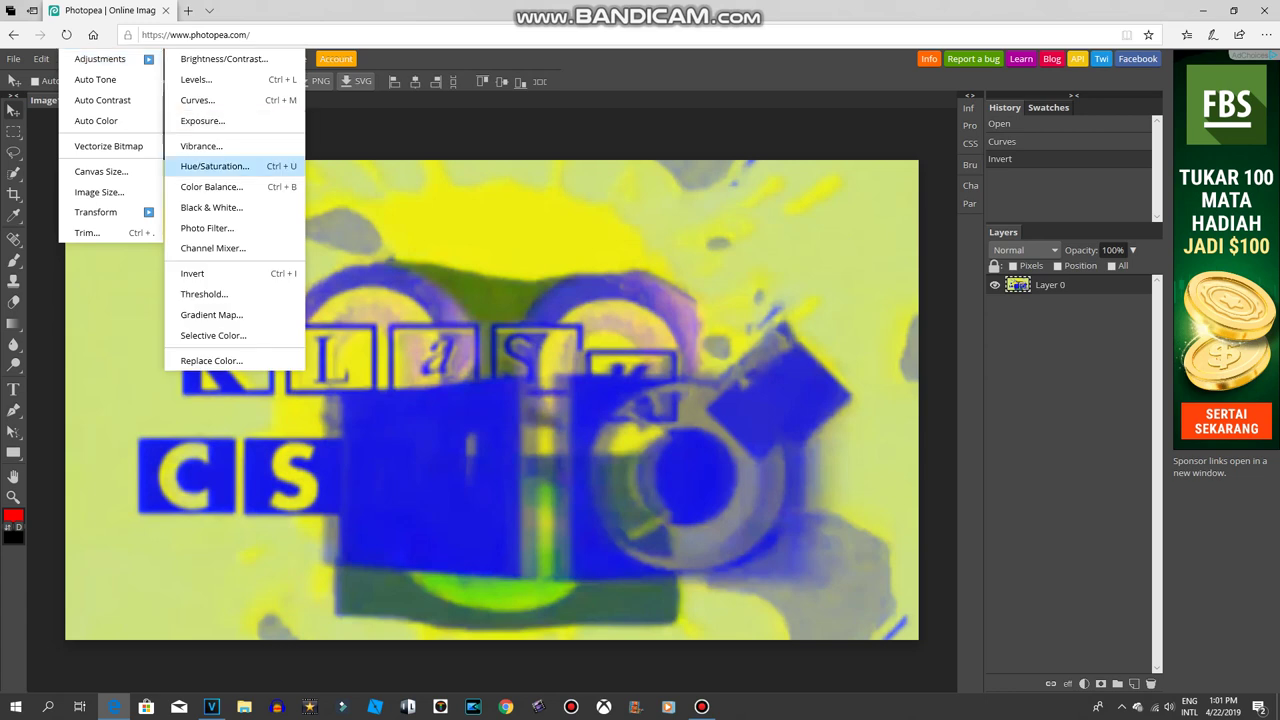
{"action": "left_click", "coordinate": [214, 166]}
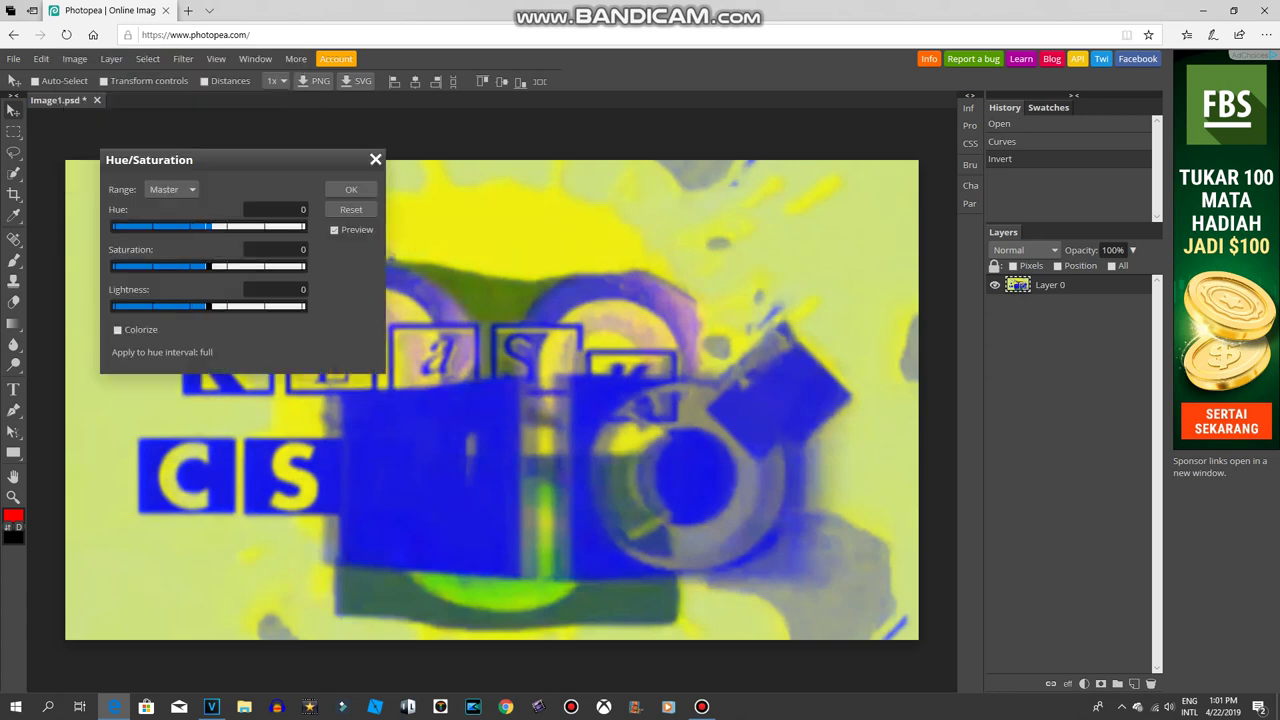
{"action": "left_click_drag", "start_coordinate": [209, 227], "coordinate": [112, 227]}
{"action": "left_click", "coordinate": [351, 190]}
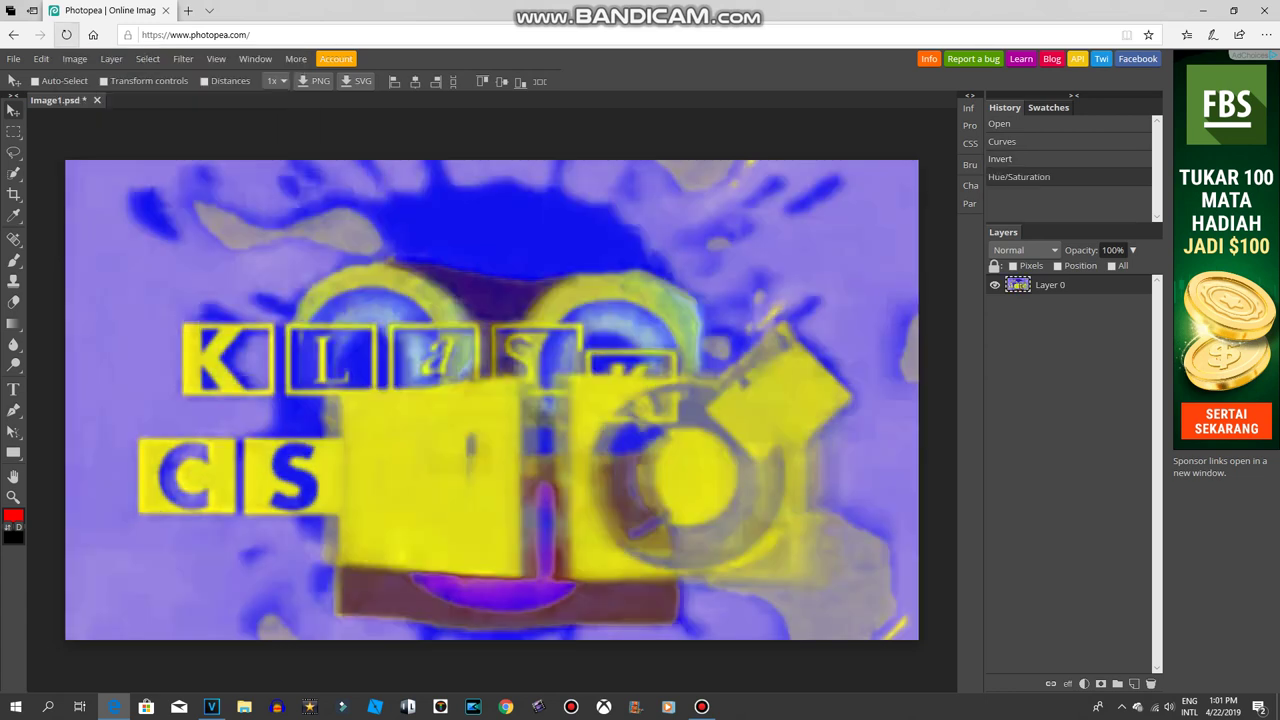
Step: Apply another Curves adjustment to Layer 0 that flips the Blue channel's curve from rising to falling
{"action": "left_click", "coordinate": [74, 58]}
{"action": "mouse_move", "coordinate": [100, 59]}
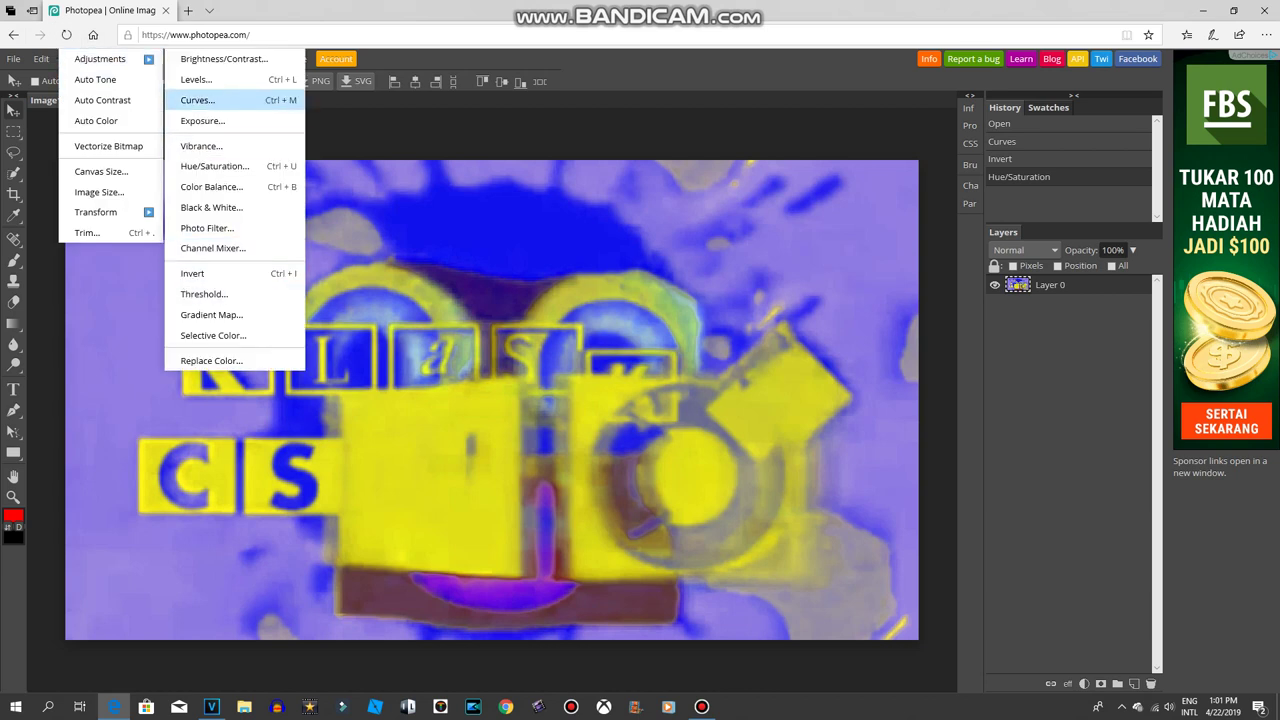
{"action": "left_click", "coordinate": [197, 100]}
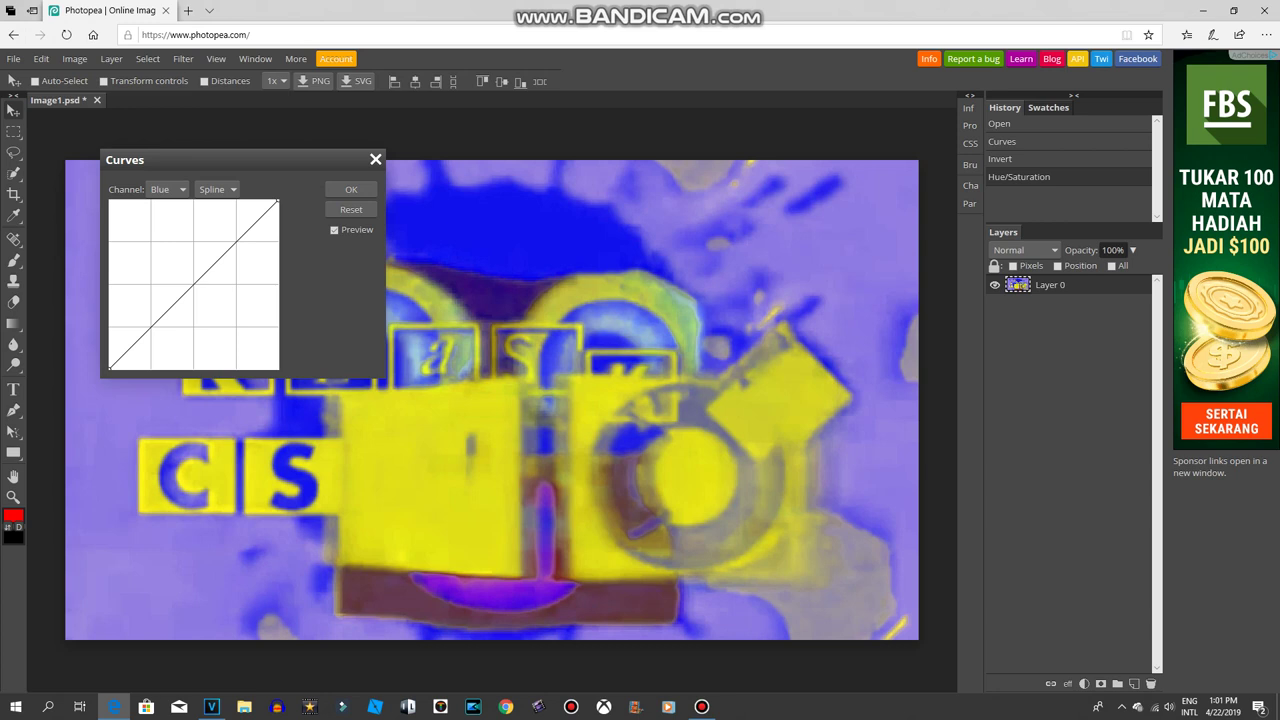
{"action": "left_click_drag", "start_coordinate": [110, 368], "coordinate": [111, 202]}
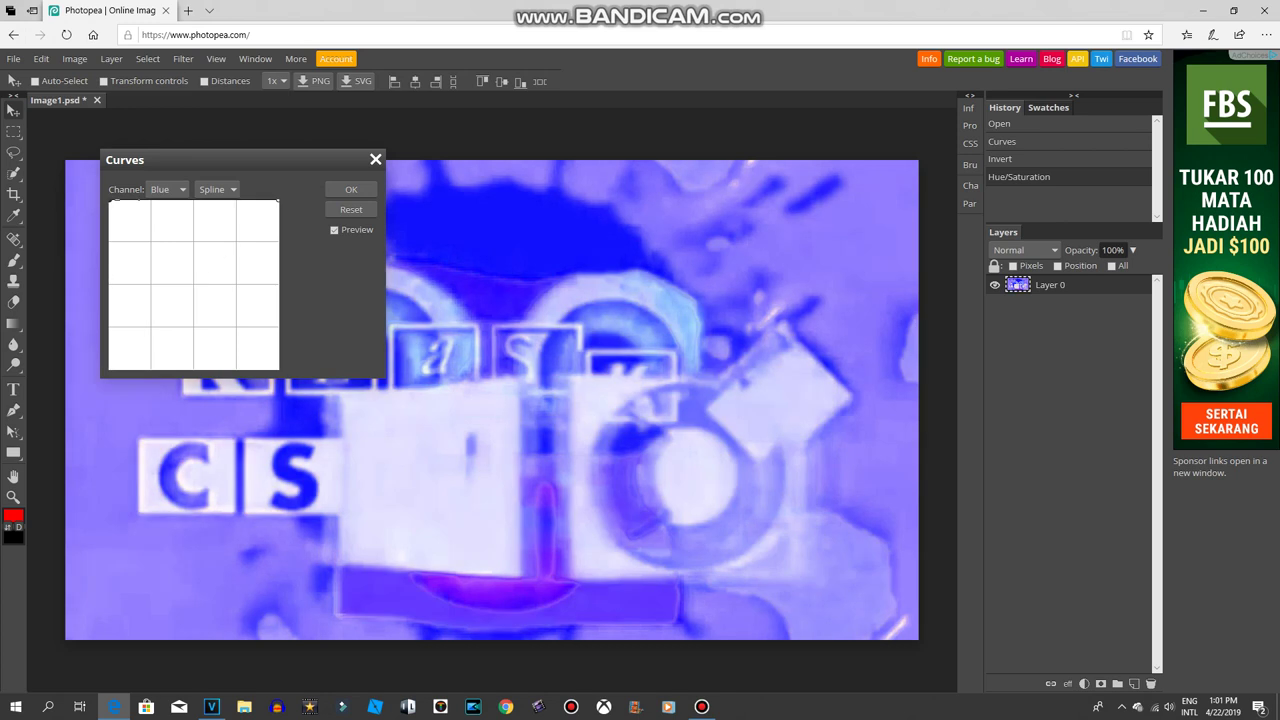
{"action": "left_click_drag", "start_coordinate": [278, 201], "coordinate": [278, 369]}
{"action": "left_click", "coordinate": [351, 189]}
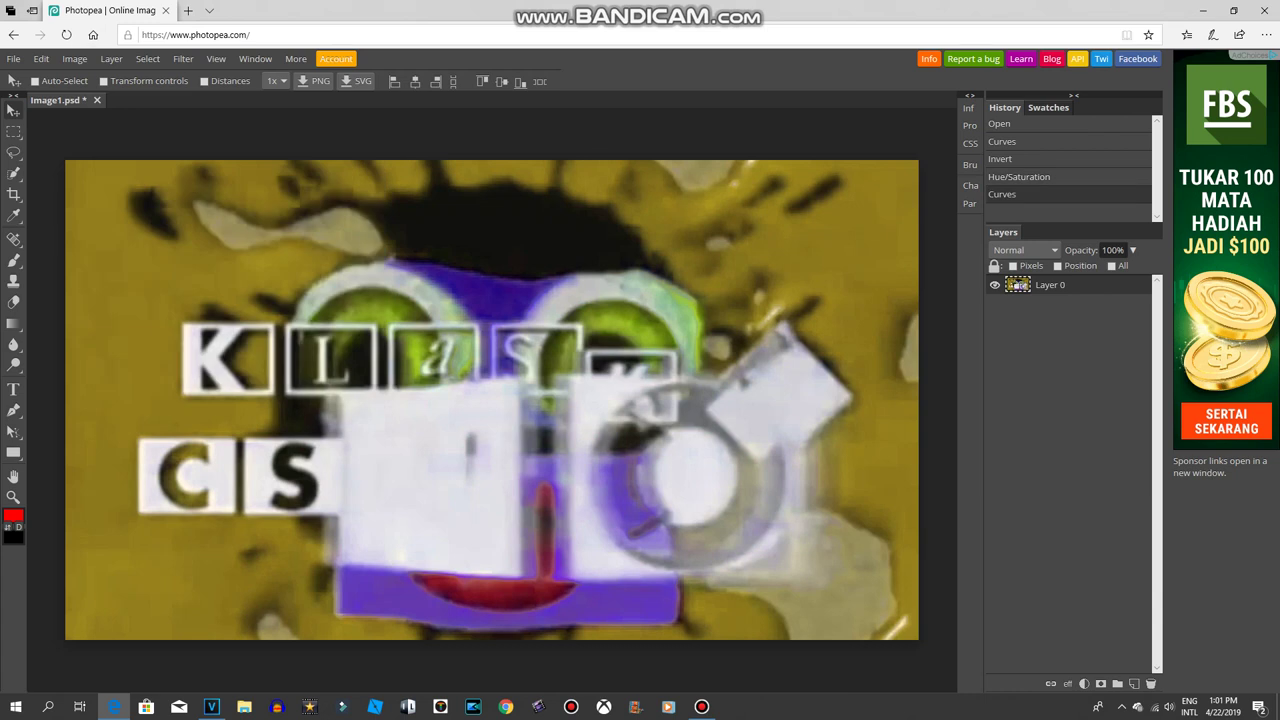
Step: Invert the colours of Layer 0 a second time
{"action": "left_click", "coordinate": [74, 59]}
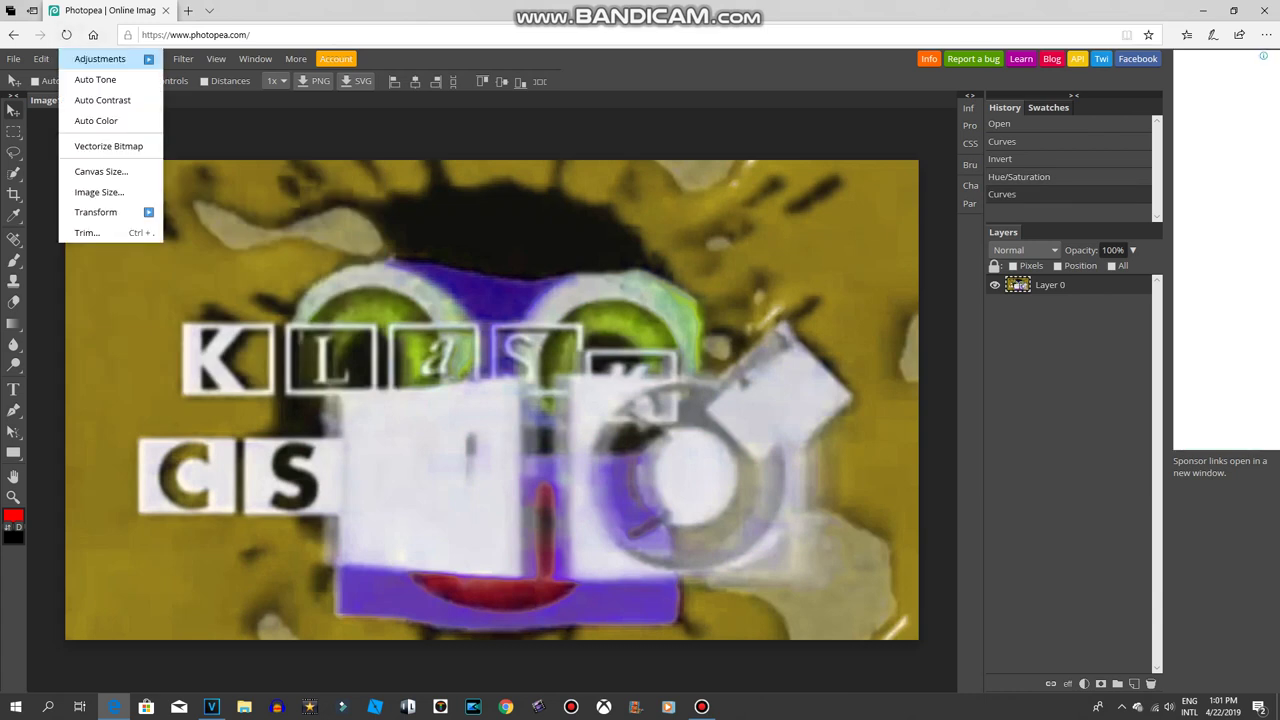
{"action": "mouse_move", "coordinate": [100, 59]}
{"action": "left_click", "coordinate": [192, 273]}
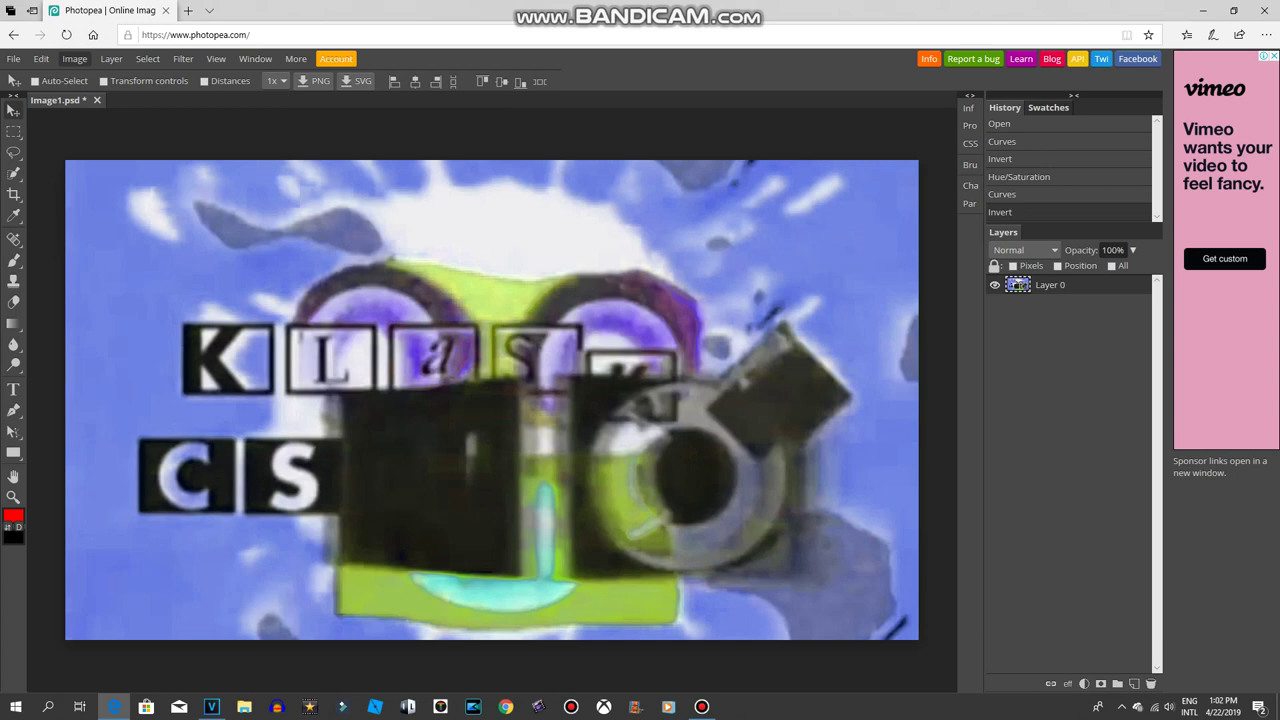
Step: Shift the hue of Layer 0 to about 117 with a Hue/Saturation adjustment and apply it
{"action": "left_click", "coordinate": [74, 59]}
{"action": "mouse_move", "coordinate": [100, 59]}
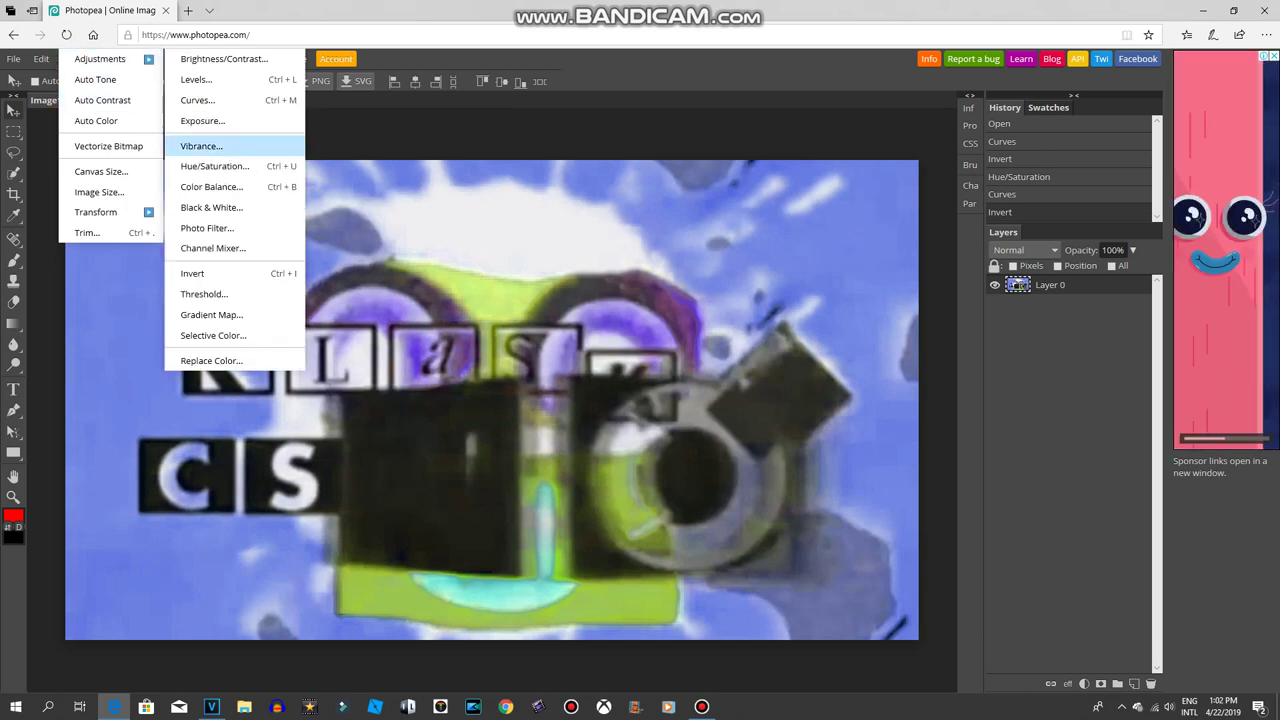
{"action": "left_click", "coordinate": [215, 167]}
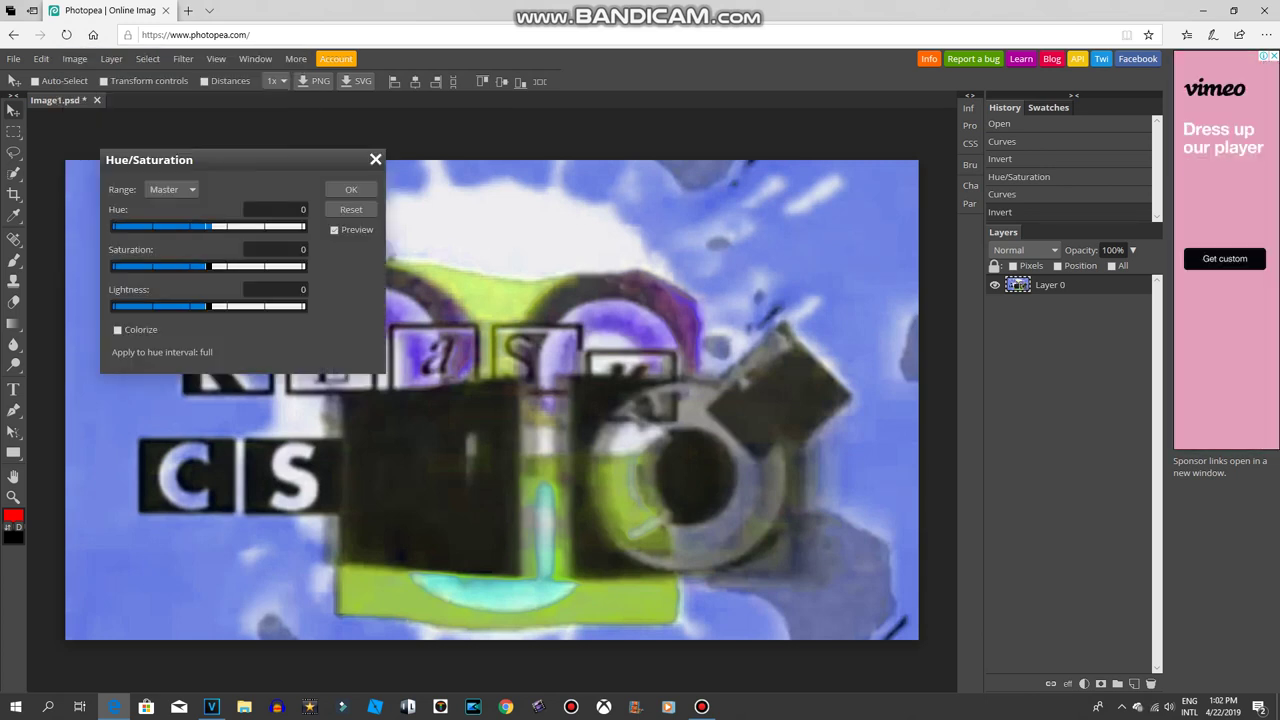
{"action": "left_click_drag", "start_coordinate": [209, 227], "coordinate": [271, 226]}
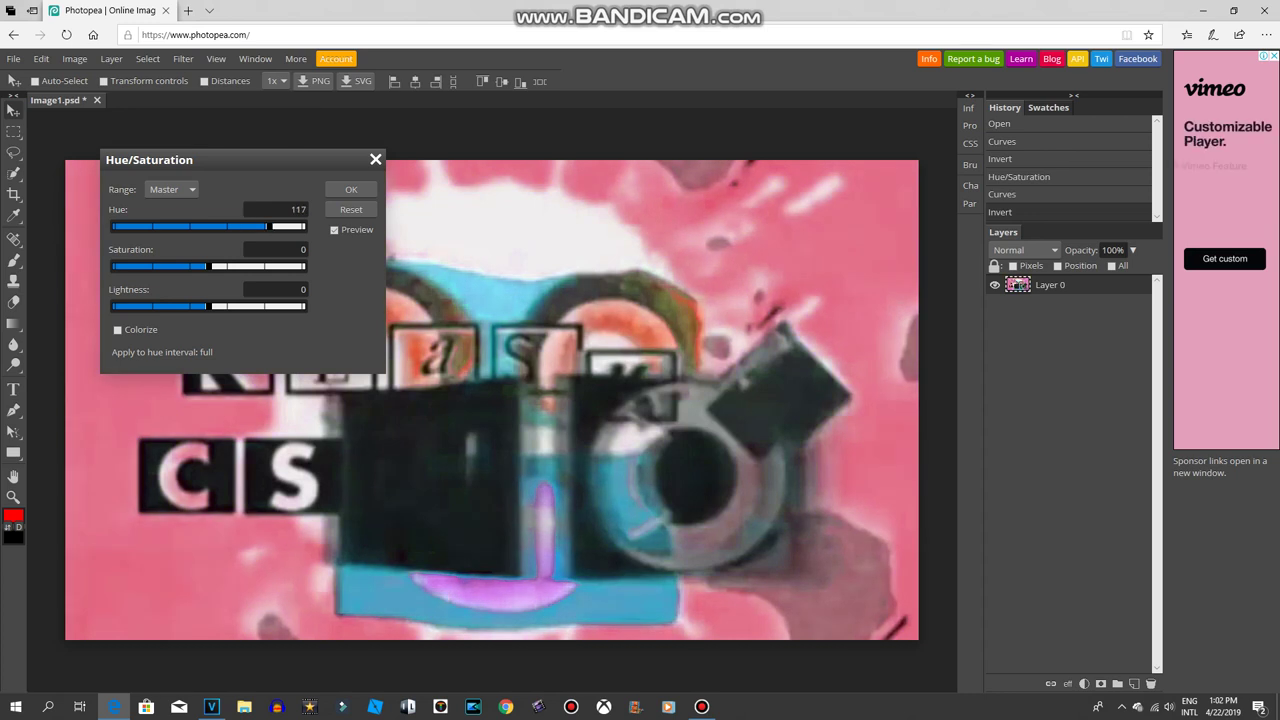
{"action": "left_click", "coordinate": [294, 210]}
{"action": "type", "text": "0"}
{"action": "key", "text": "Return"}
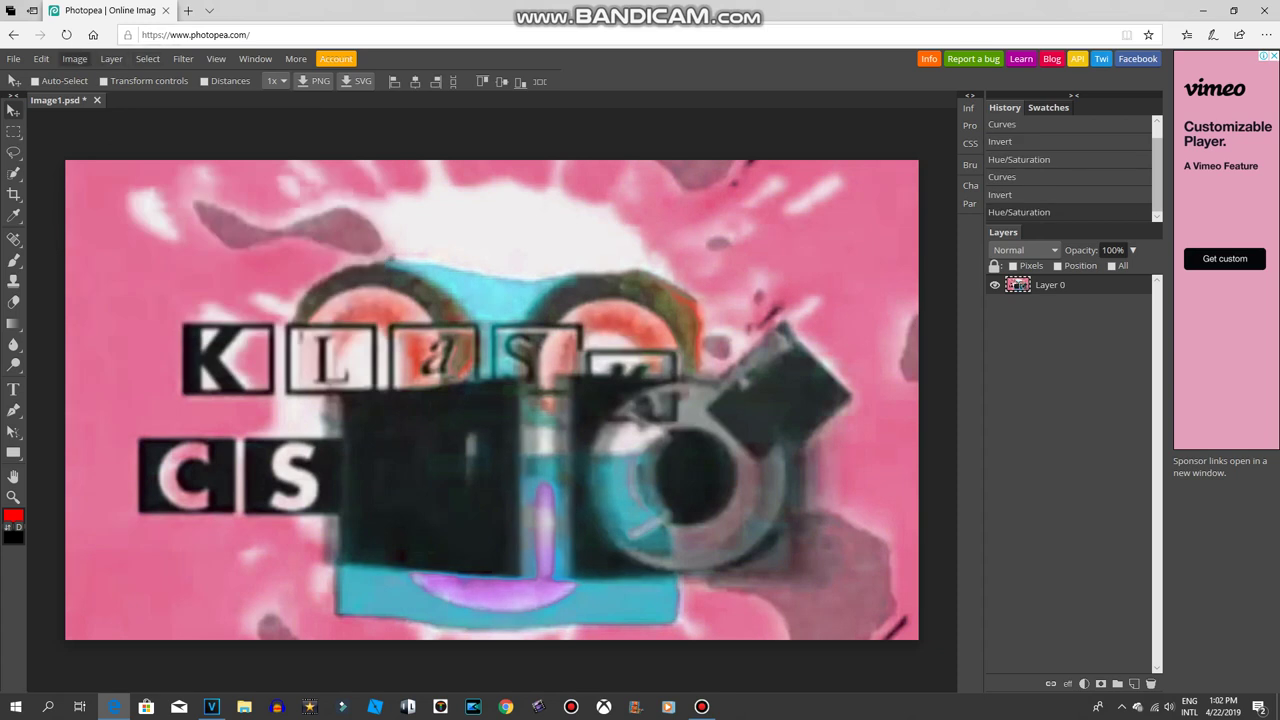
Step: Try to set up a Displace distortion with horizontal 64 px, vertical -100 px and a smart object as map
{"action": "left_click", "coordinate": [183, 58]}
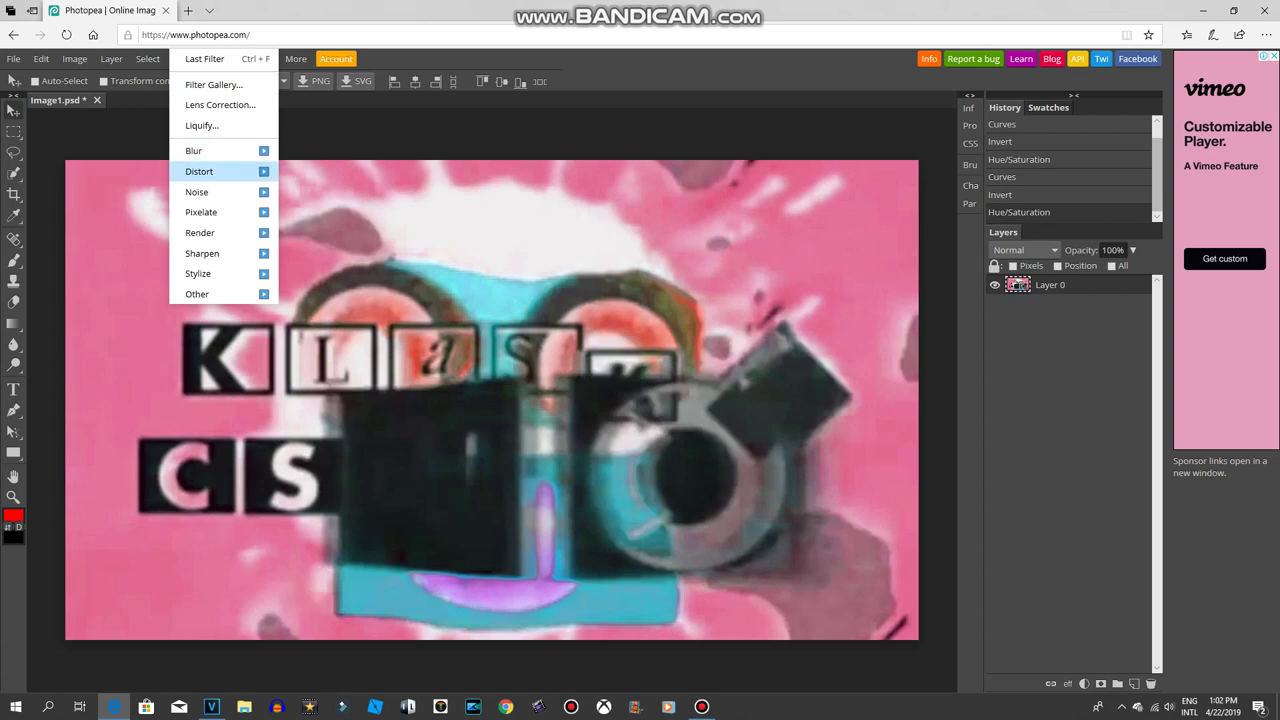
{"action": "mouse_move", "coordinate": [205, 171]}
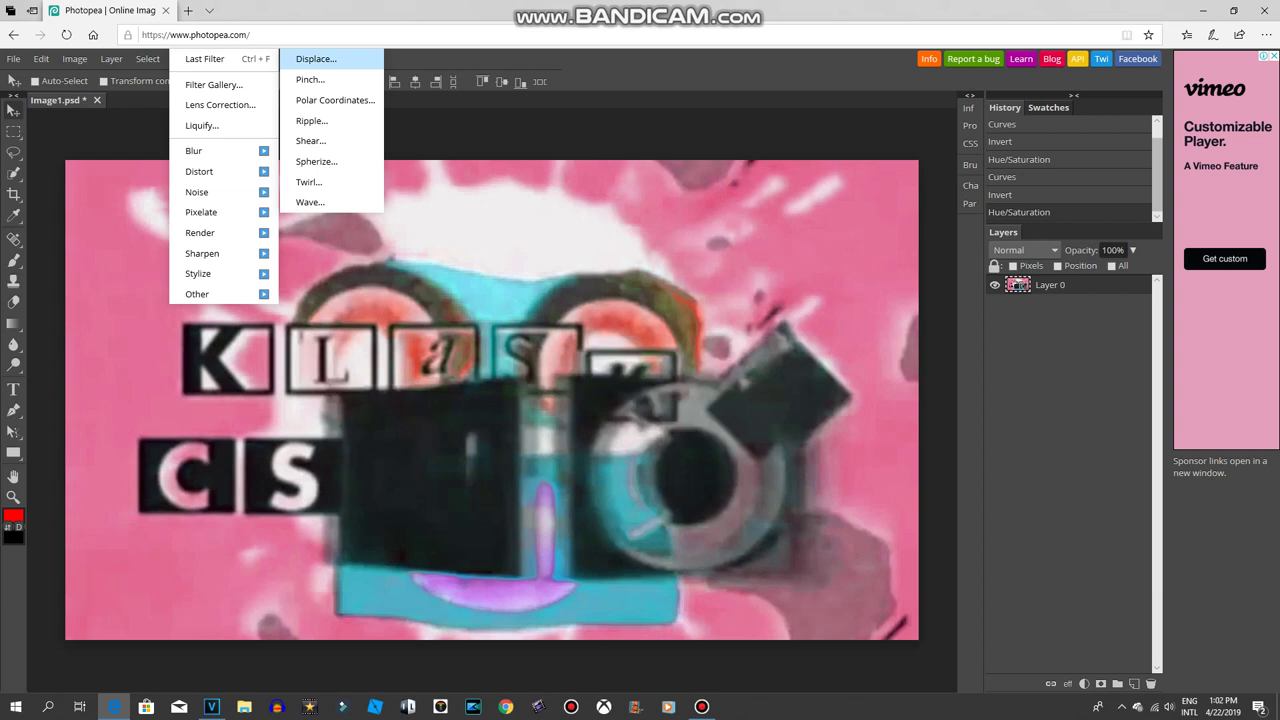
{"action": "left_click", "coordinate": [316, 59]}
{"action": "left_click_drag", "start_coordinate": [200, 226], "coordinate": [114, 226]}
{"action": "left_click_drag", "start_coordinate": [197, 266], "coordinate": [241, 226]}
{"action": "left_click", "coordinate": [175, 190]}
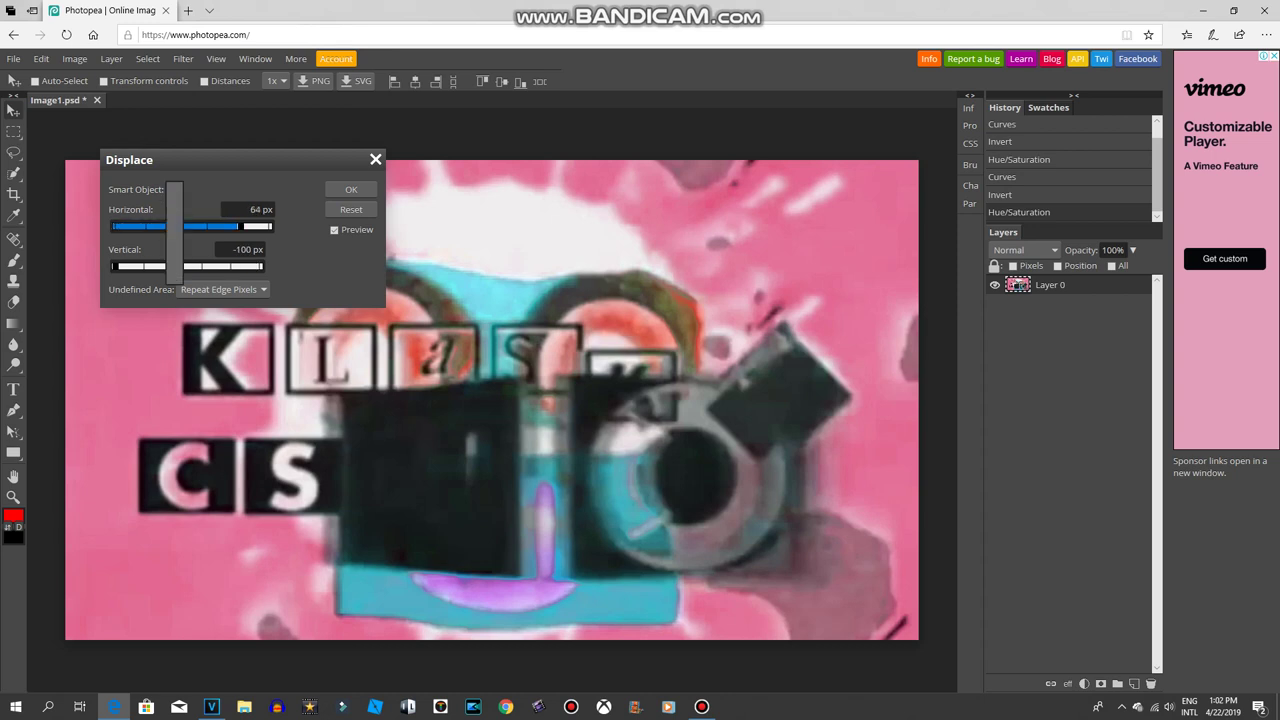
{"action": "left_click", "coordinate": [175, 190]}
{"action": "left_click", "coordinate": [175, 190]}
{"action": "left_click", "coordinate": [175, 190]}
{"action": "key", "text": "Escape"}
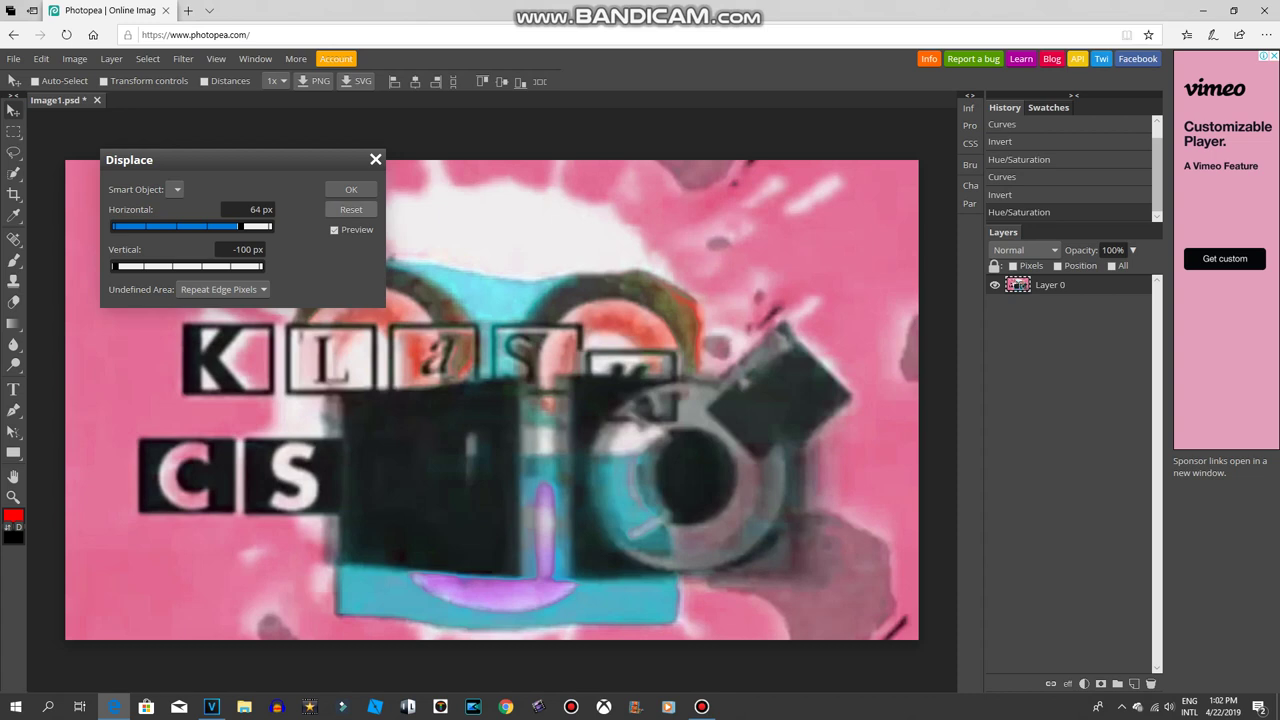
{"action": "key", "text": "Escape"}
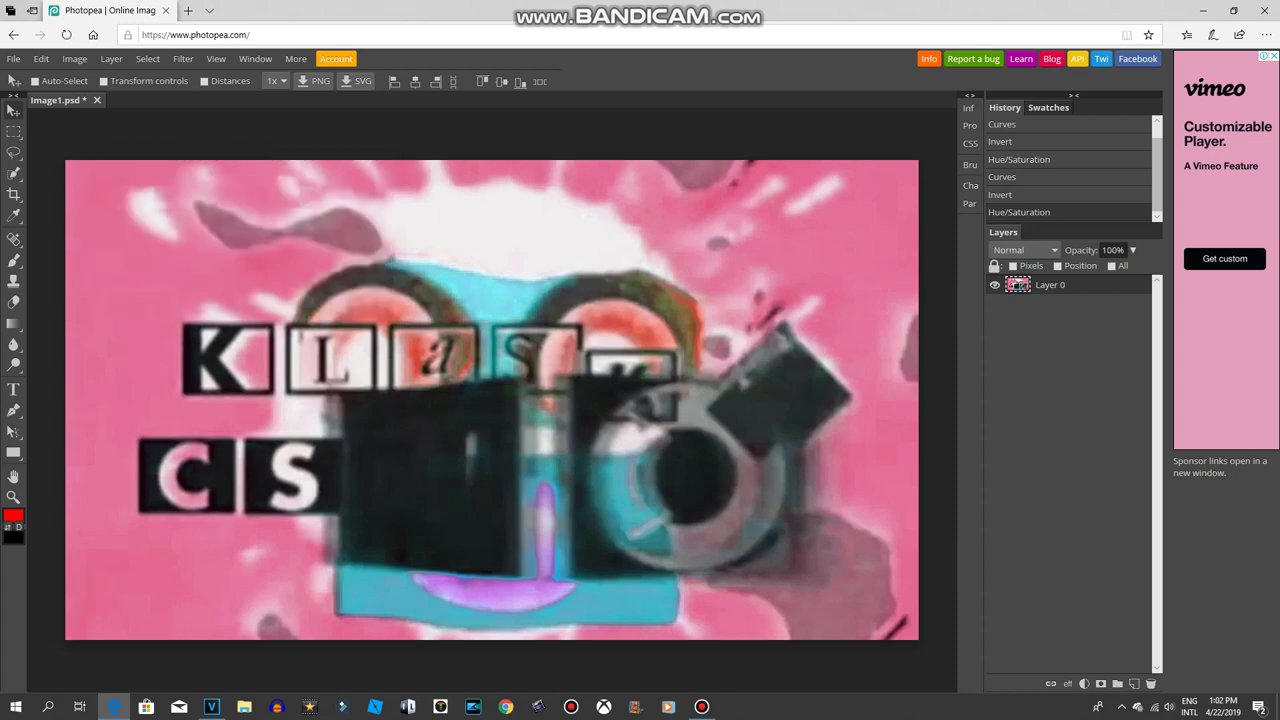
Step: Duplicate Layer 0 and flip the image horizontally
{"action": "right_click", "coordinate": [1022, 285]}
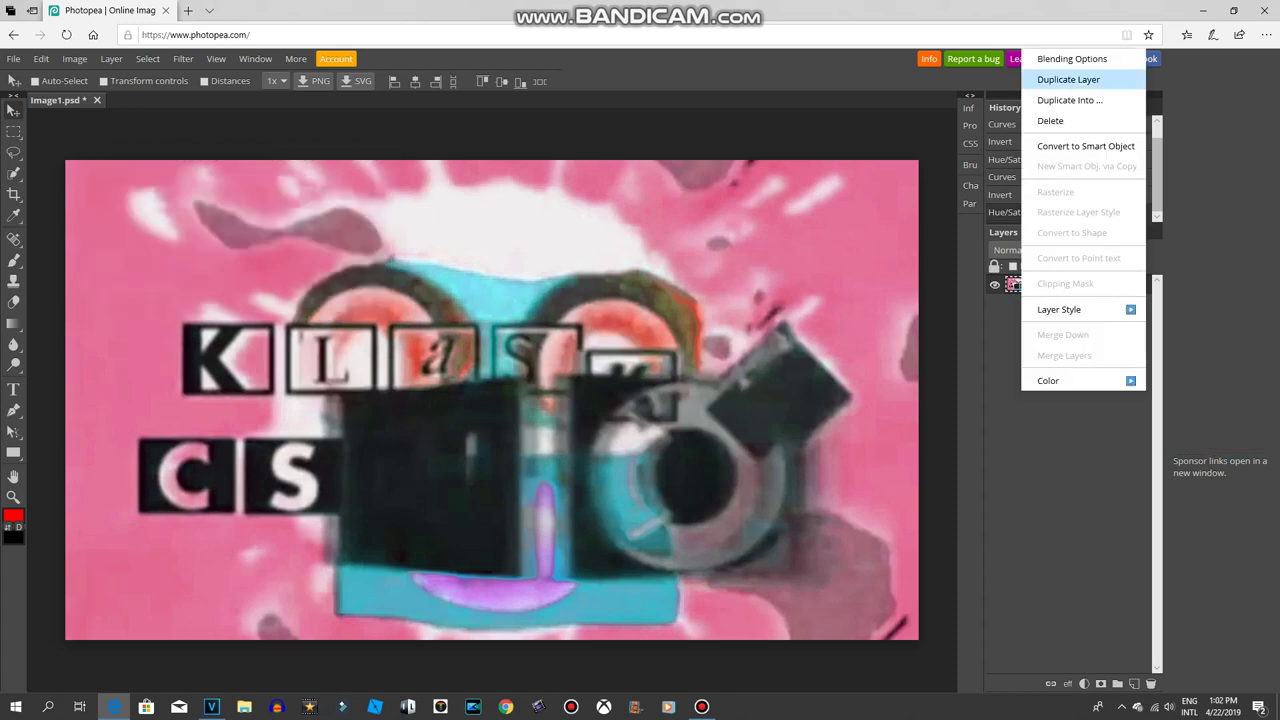
{"action": "left_click", "coordinate": [1068, 79]}
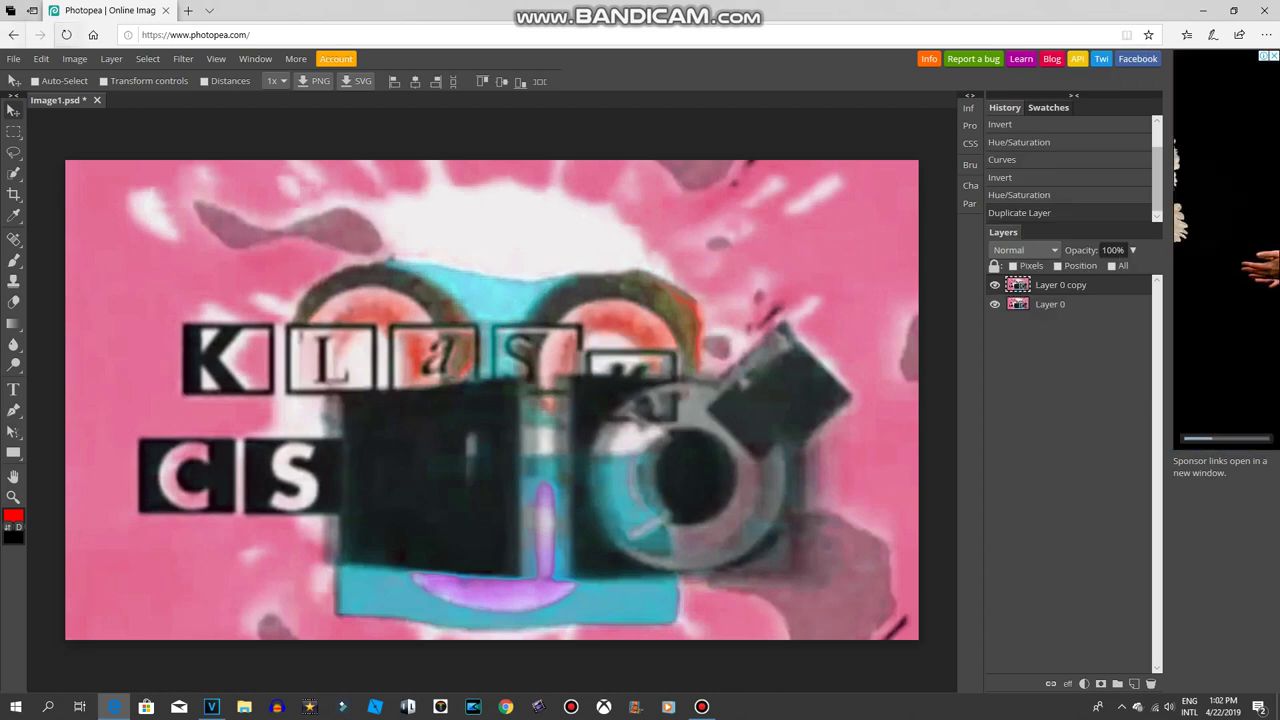
{"action": "left_click", "coordinate": [74, 58]}
{"action": "mouse_move", "coordinate": [41, 58]}
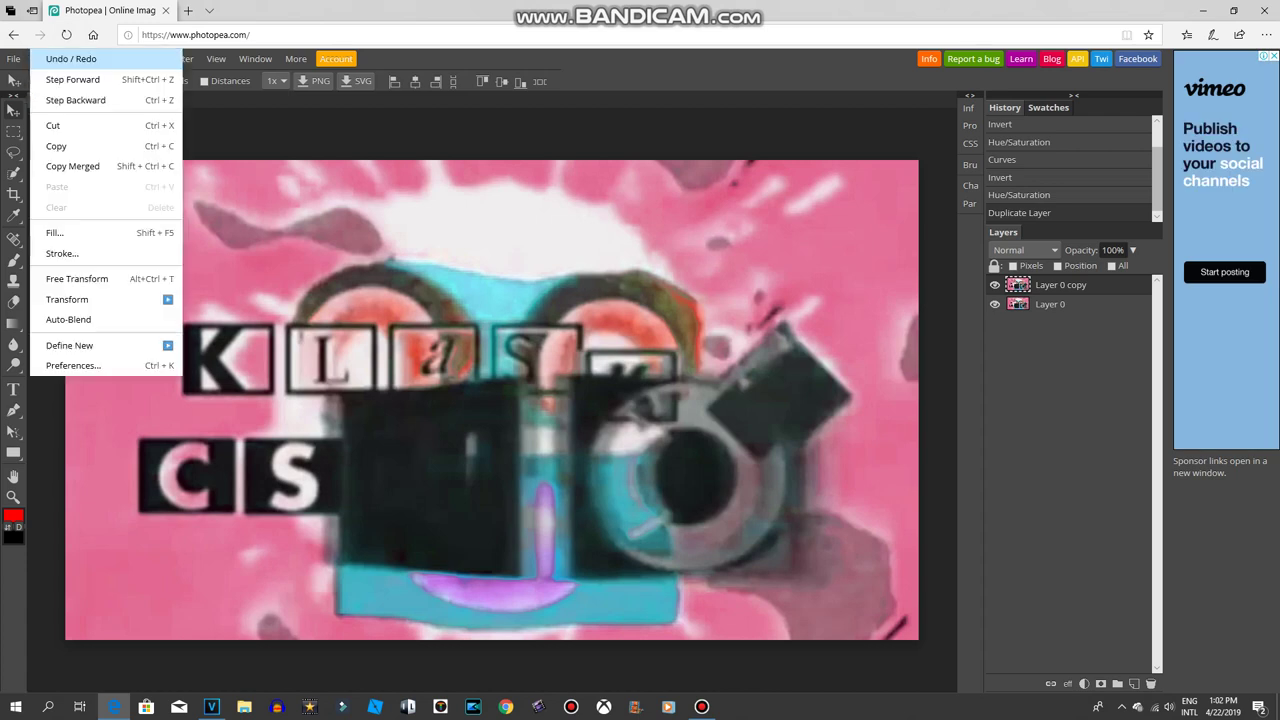
{"action": "left_click", "coordinate": [74, 58]}
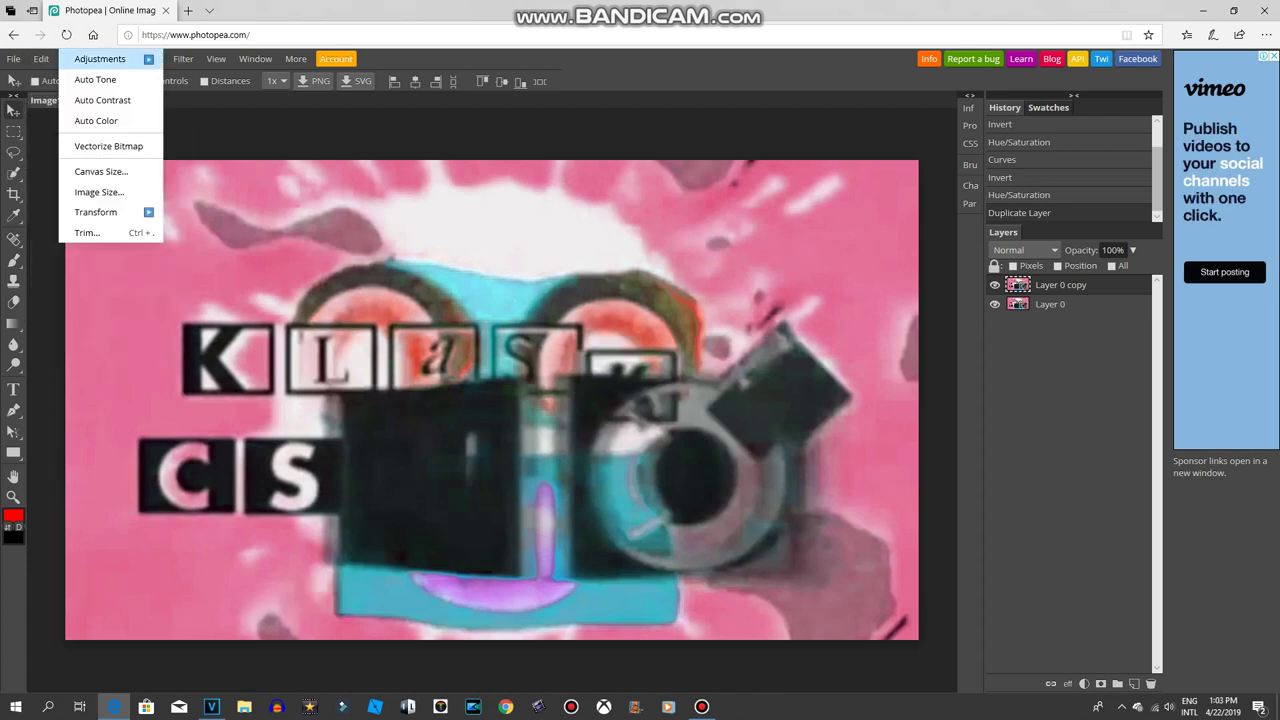
{"action": "mouse_move", "coordinate": [100, 212]}
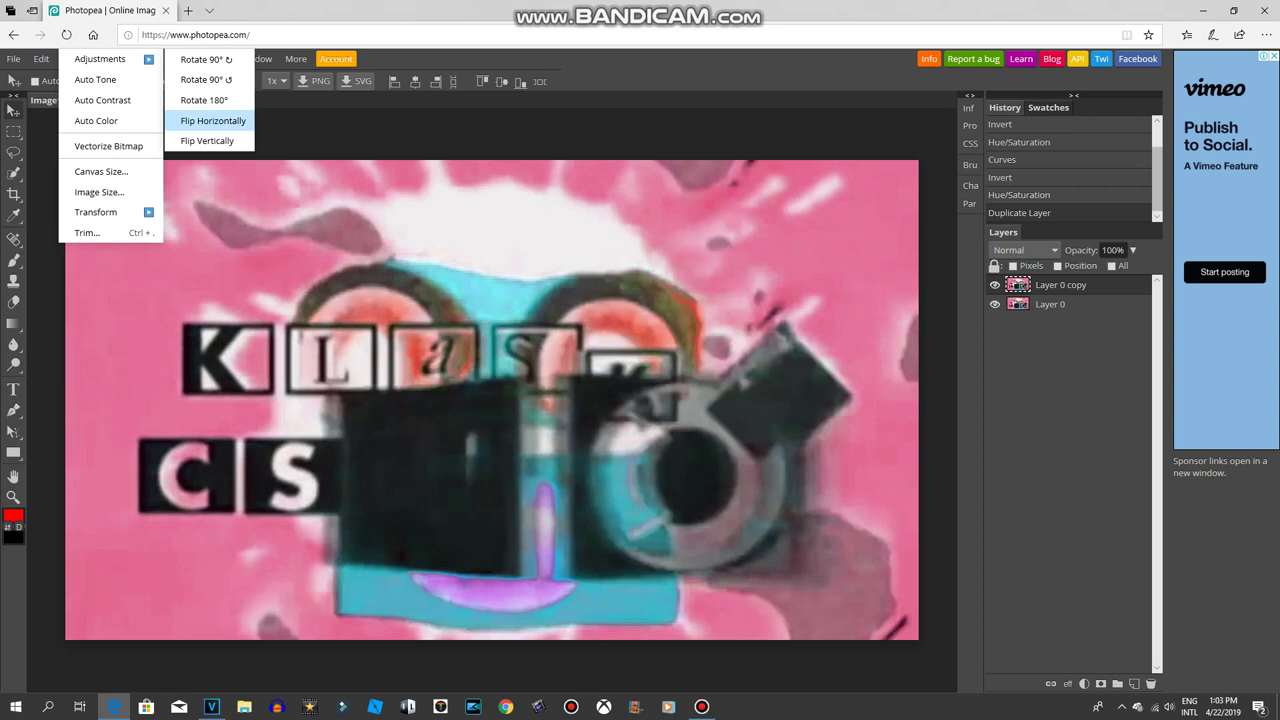
{"action": "left_click", "coordinate": [213, 120]}
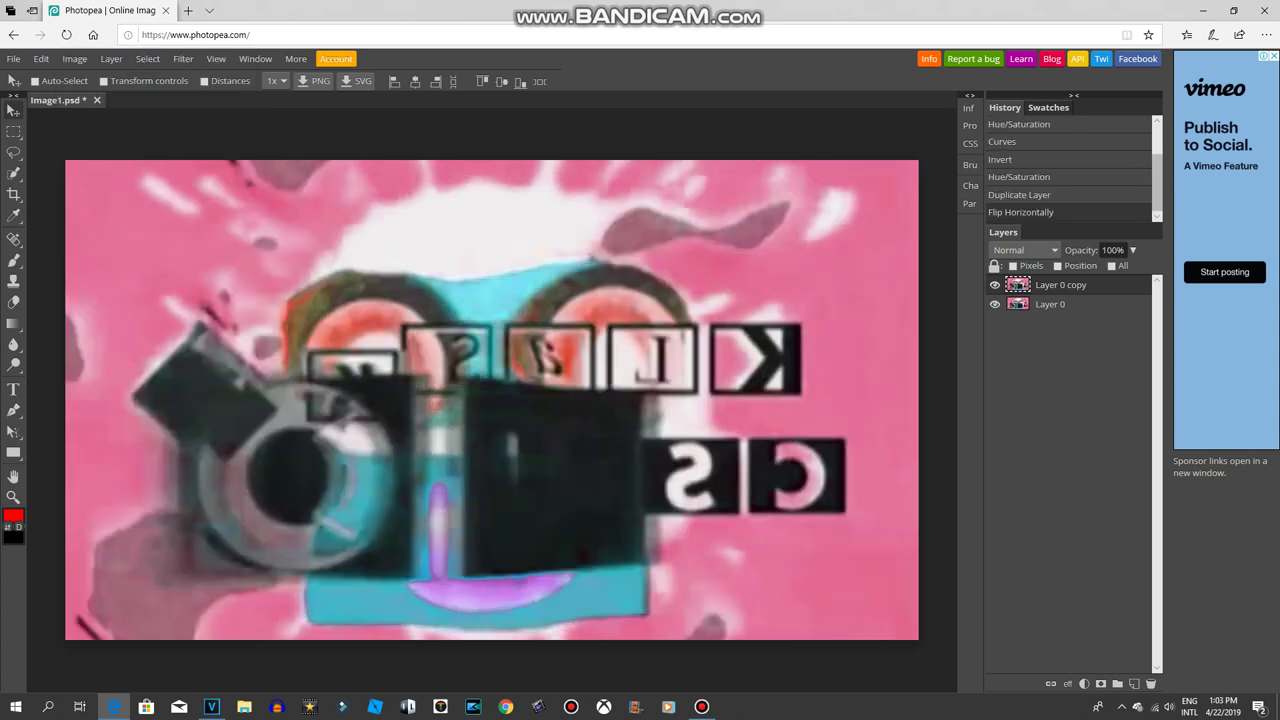
Step: Make a rectangular selection over the left half of the image and move its outline up and left, mostly off the canvas
{"action": "right_click", "coordinate": [13, 132]}
{"action": "left_click", "coordinate": [90, 57]}
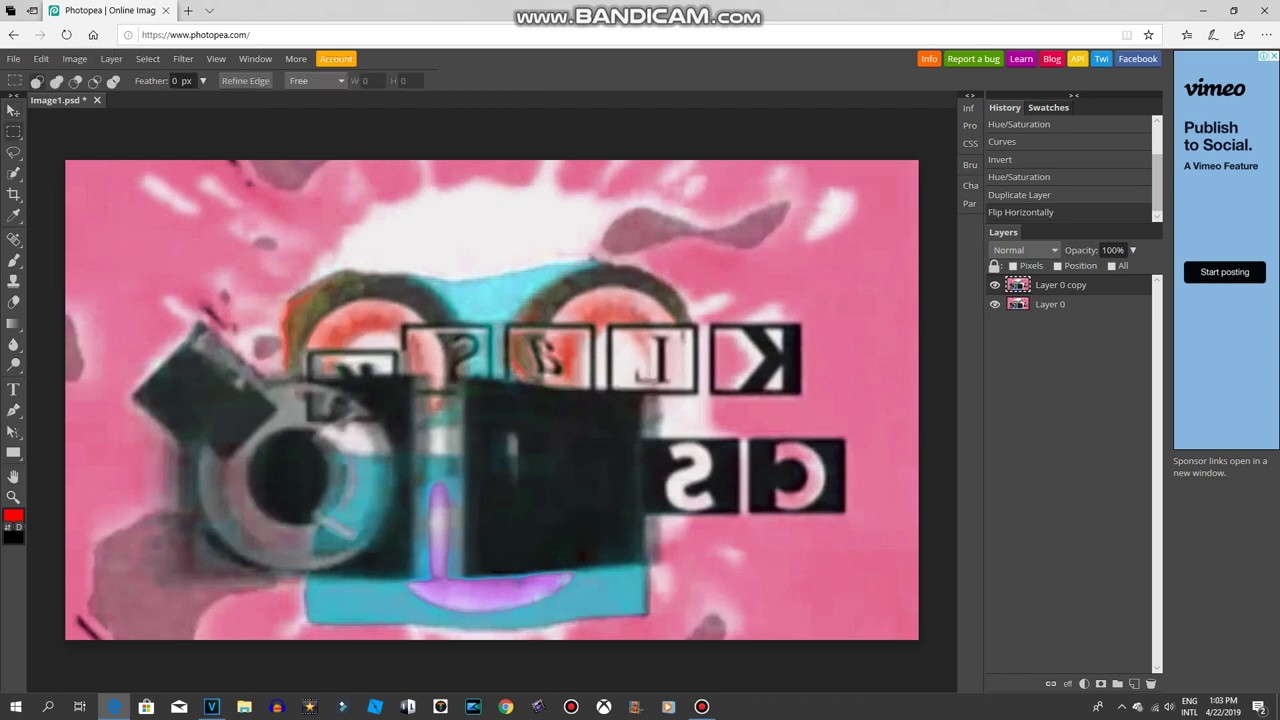
{"action": "left_click_drag", "start_coordinate": [500, 160], "coordinate": [22, 676]}
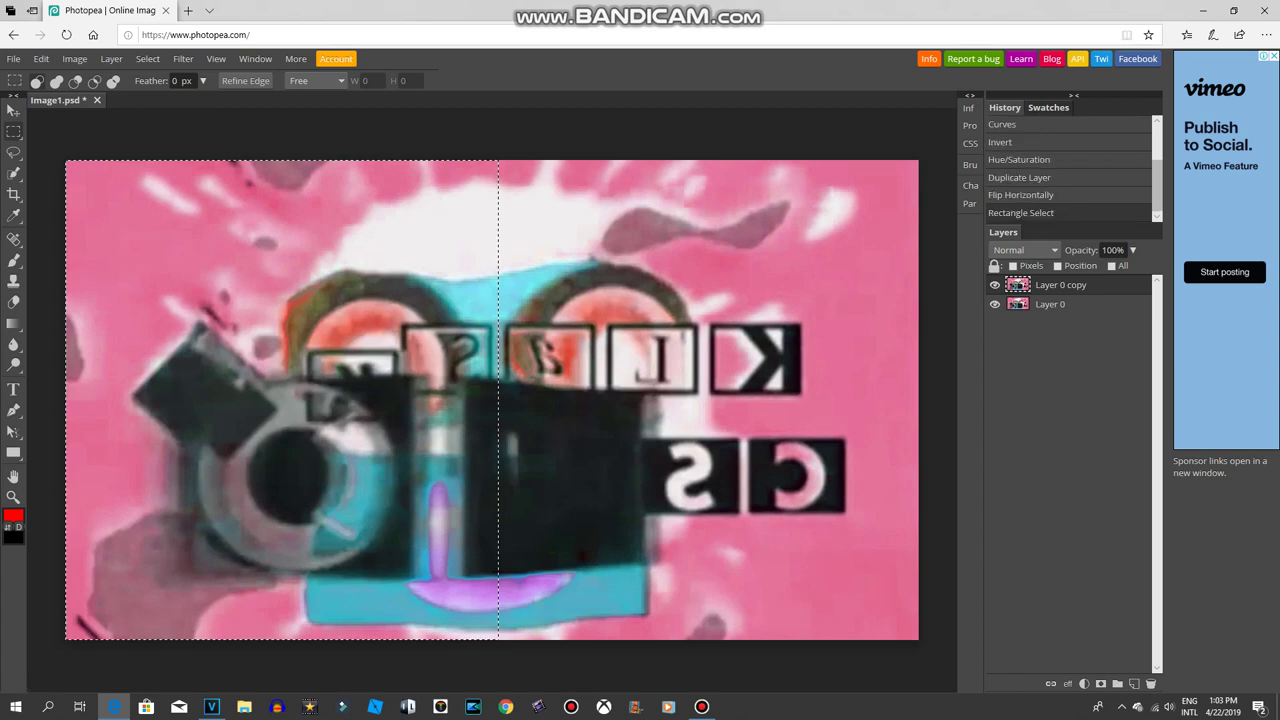
{"action": "left_click_drag", "start_coordinate": [397, 572], "coordinate": [248, 99]}
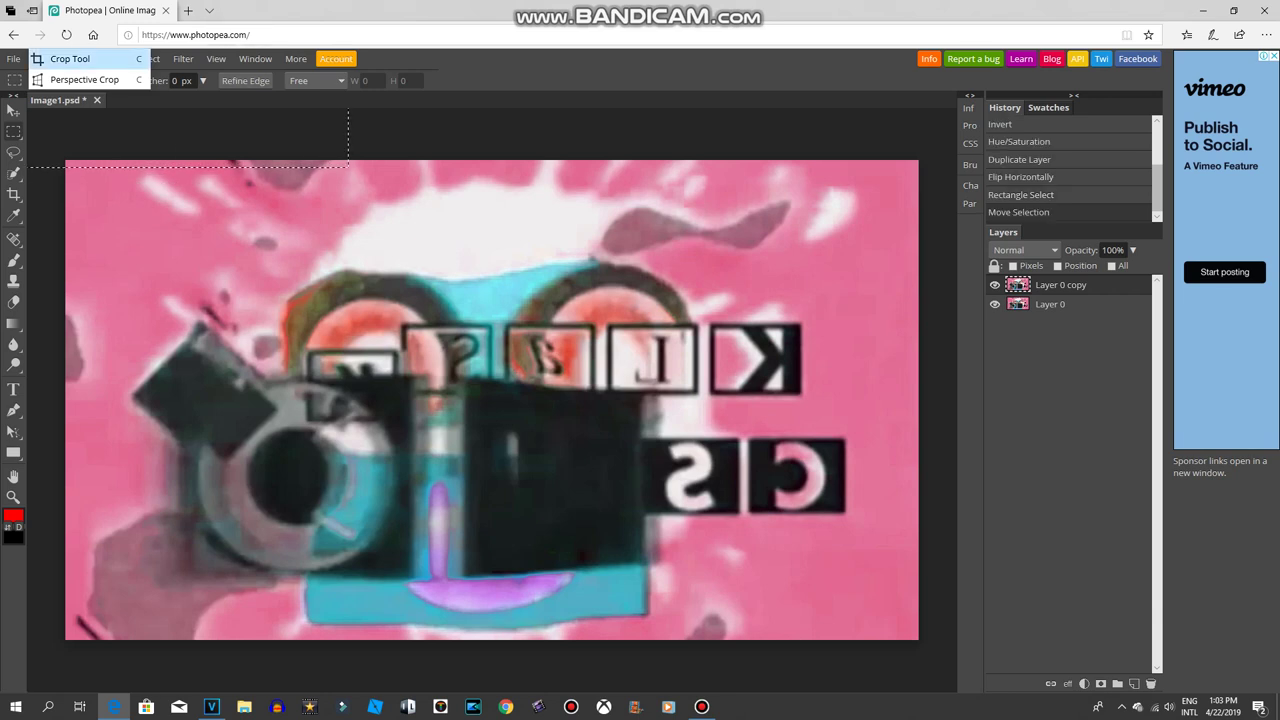
Step: Try to draw and adjust a crop frame on the image with the Crop Tool
{"action": "left_click", "coordinate": [70, 59]}
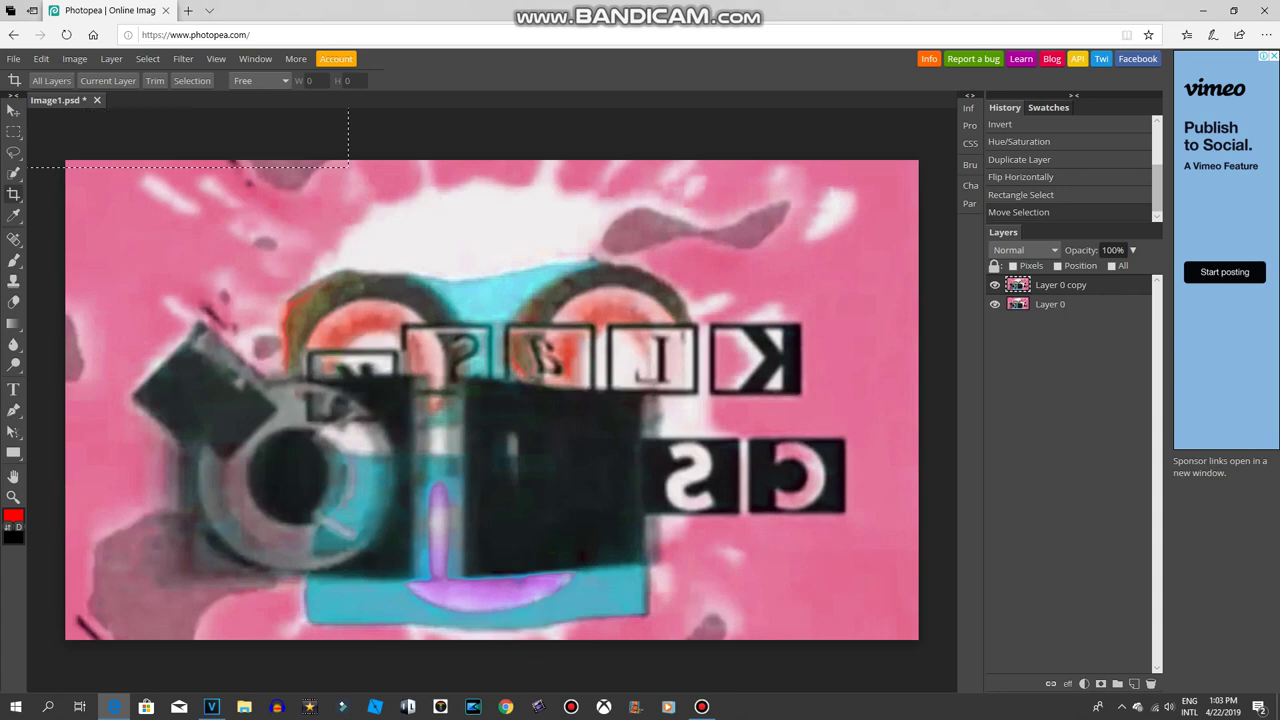
{"action": "left_click_drag", "start_coordinate": [497, 311], "coordinate": [497, 572]}
{"action": "left_click_drag", "start_coordinate": [491, 157], "coordinate": [491, 675]}
{"action": "left_click_drag", "start_coordinate": [55, 655], "coordinate": [350, 688]}
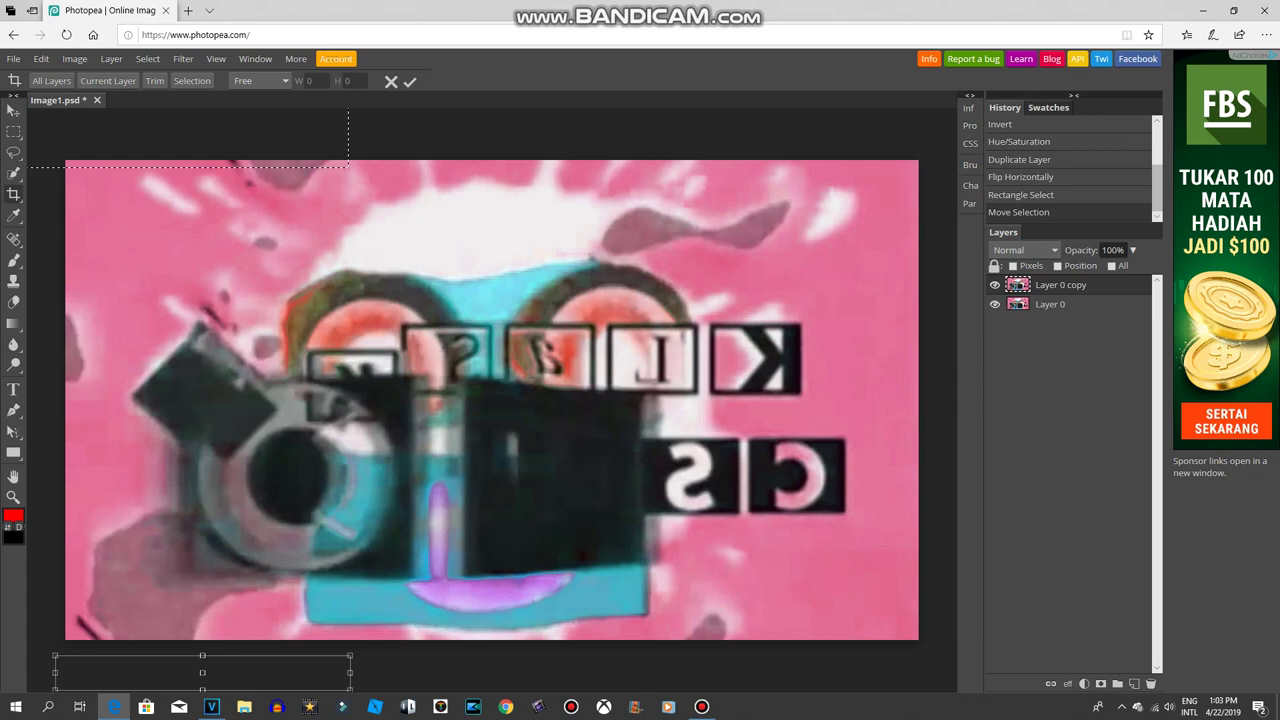
{"action": "left_click_drag", "start_coordinate": [270, 674], "coordinate": [320, 714]}
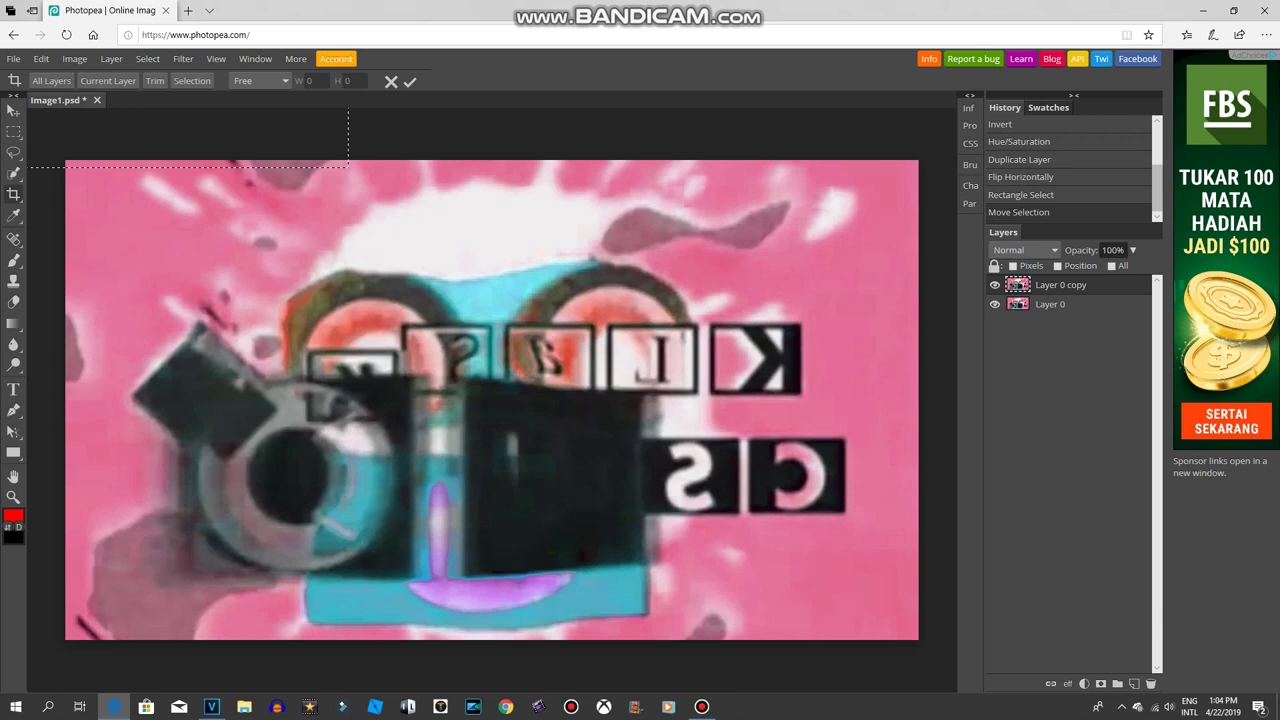
{"action": "right_click", "coordinate": [13, 216]}
{"action": "right_click", "coordinate": [13, 153]}
{"action": "left_click", "coordinate": [13, 111]}
{"action": "right_click", "coordinate": [13, 432]}
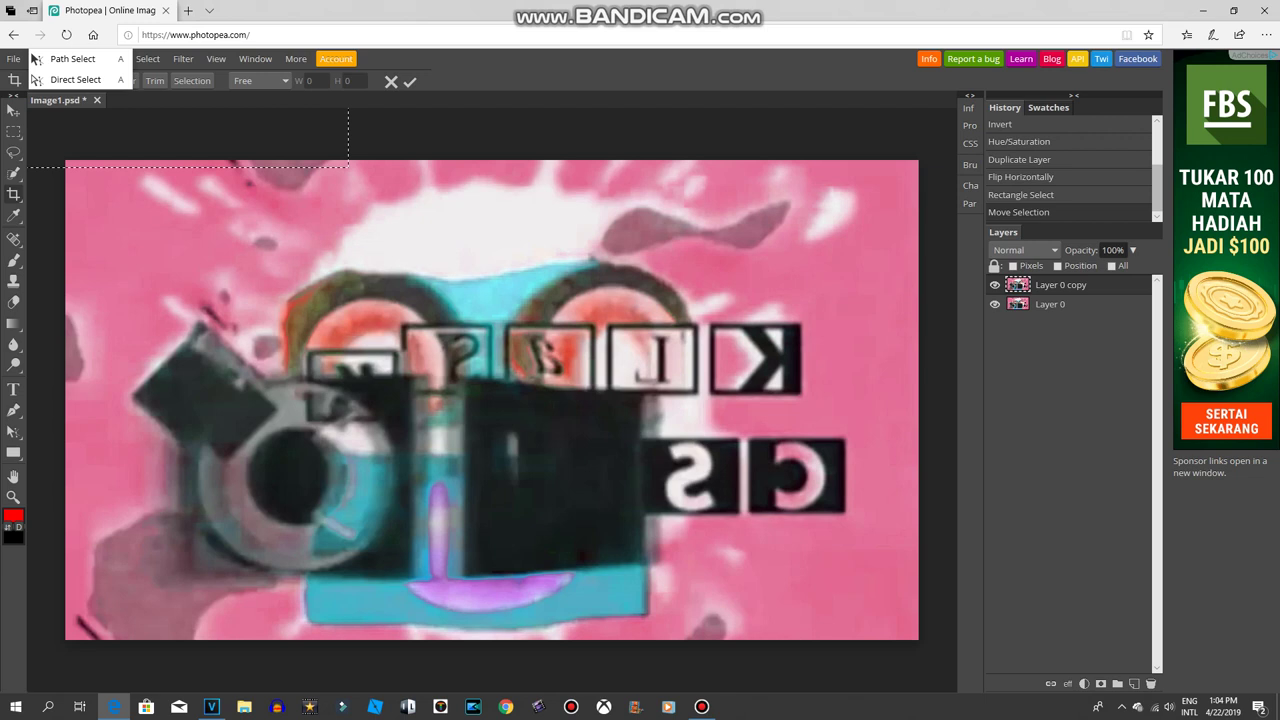
{"action": "key", "text": "Escape"}
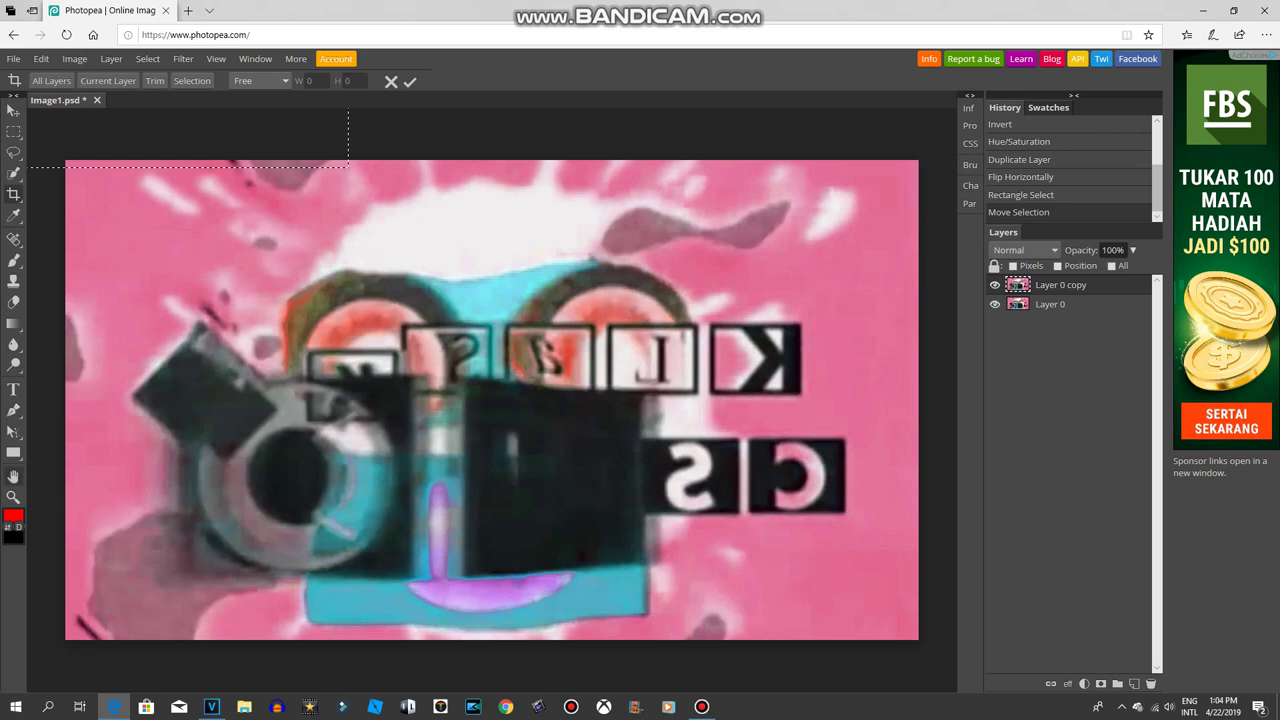
Step: Make a rectangular selection over the right half of the image
{"action": "right_click", "coordinate": [13, 132]}
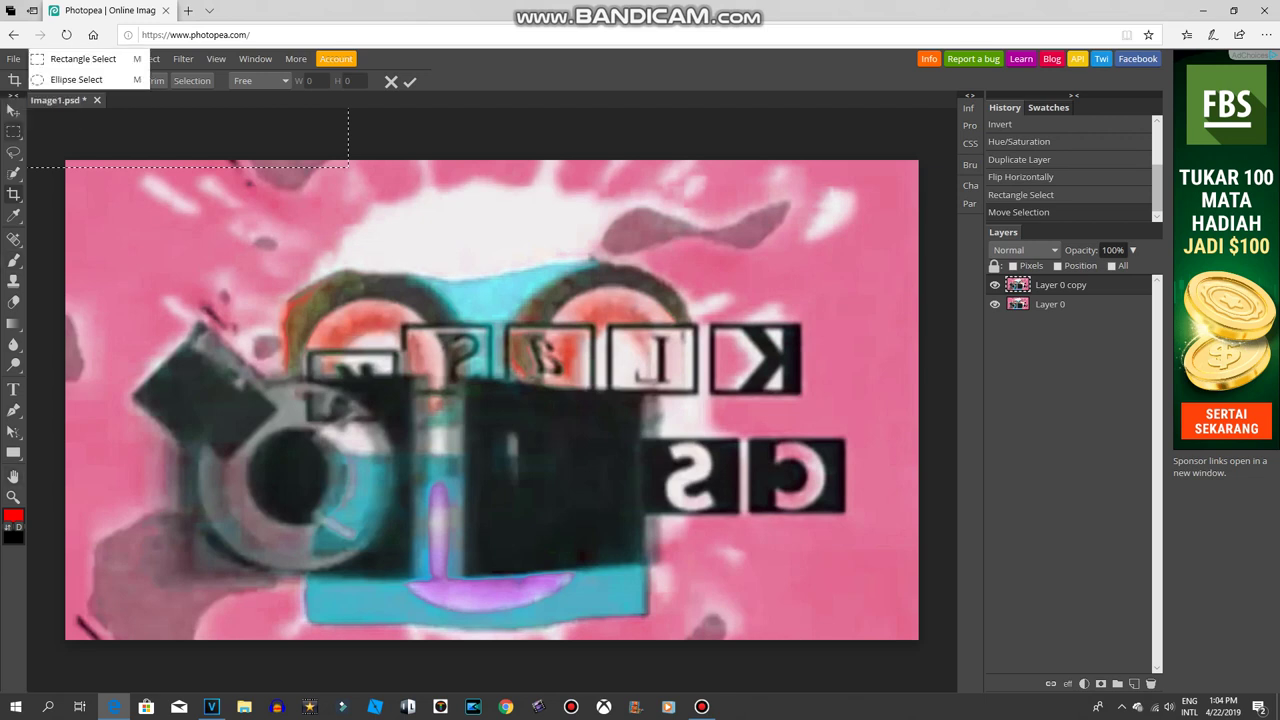
{"action": "left_click", "coordinate": [83, 59]}
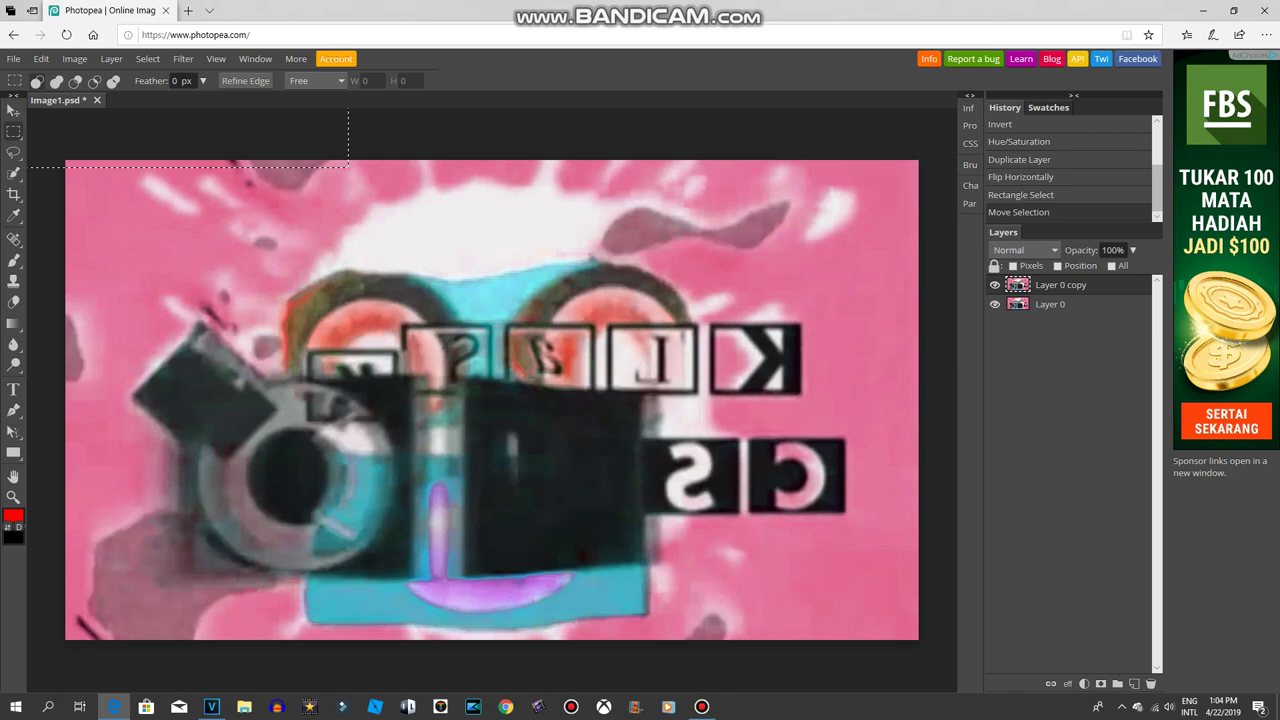
{"action": "left_click_drag", "start_coordinate": [497, 162], "coordinate": [938, 644]}
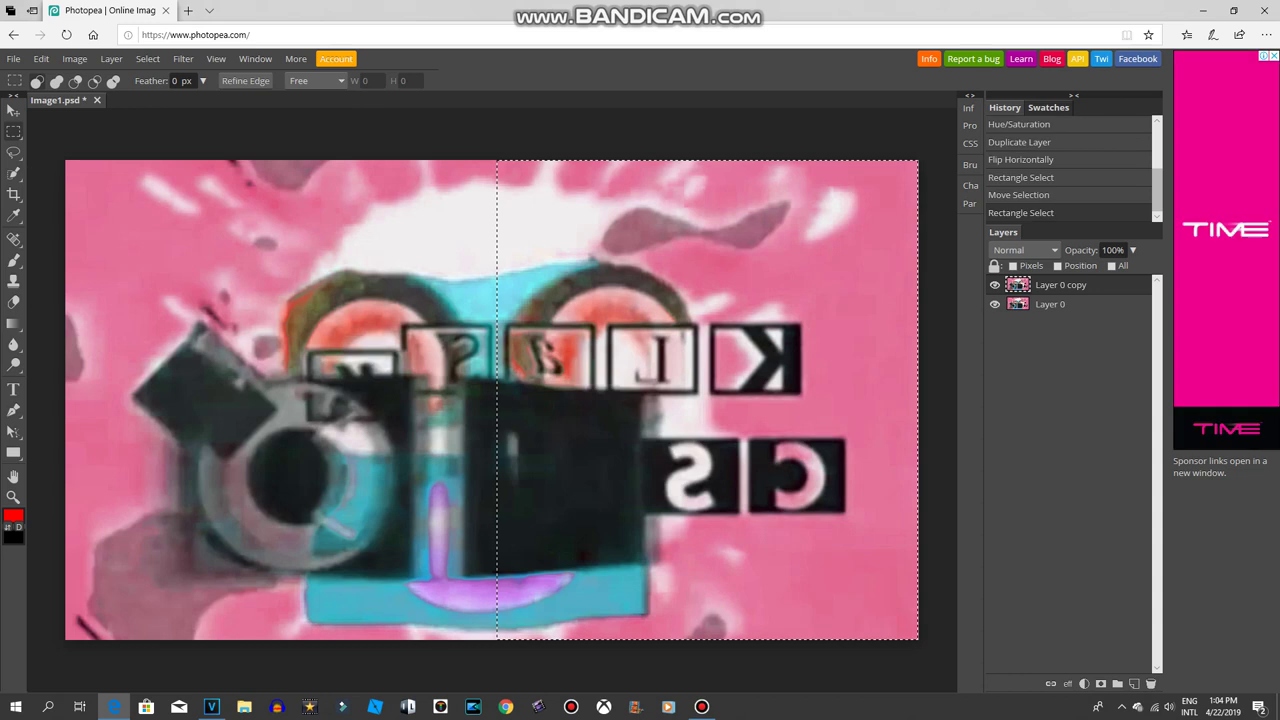
Step: Shift the selection outline slightly left, nudge it back to the right, and deselect it
{"action": "mouse_move", "coordinate": [555, 380]}
{"action": "left_mouse_down"}
{"action": "mouse_move", "coordinate": [618, 380]}
{"action": "mouse_move", "coordinate": [547, 380]}
{"action": "left_mouse_up"}
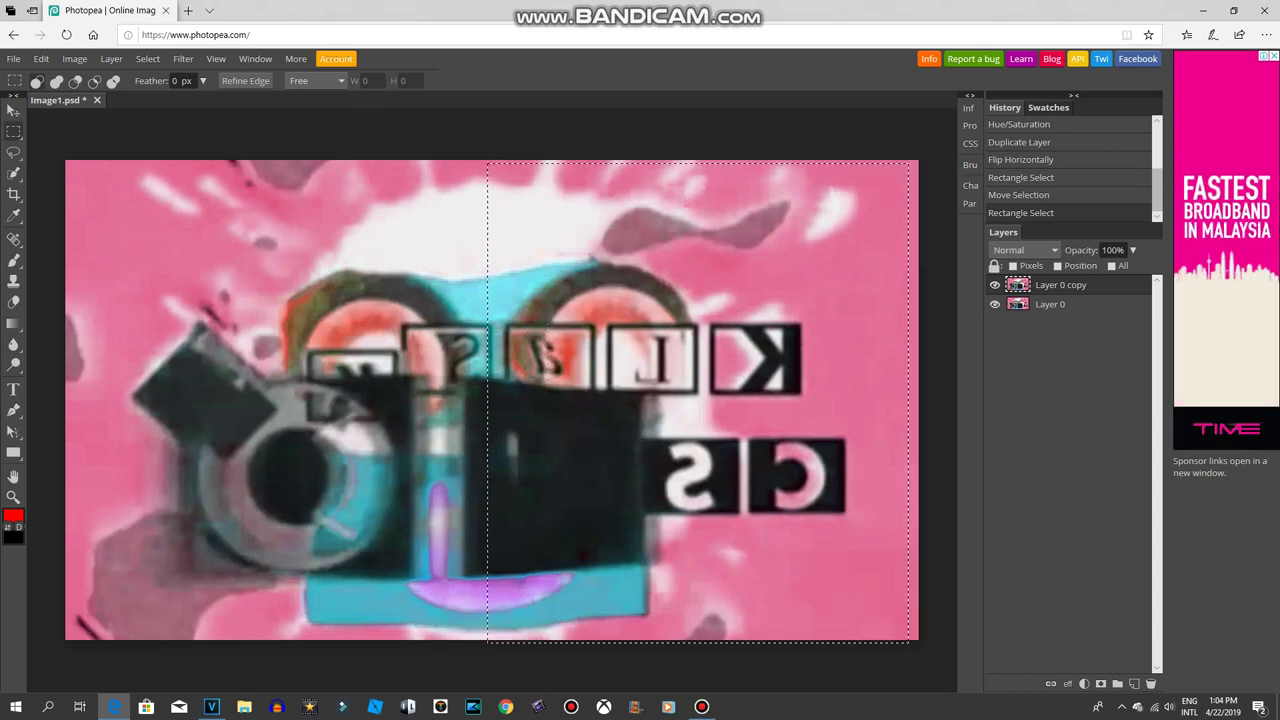
{"action": "key", "text": "Right"}
{"action": "key", "text": "Right"}
{"action": "key", "text": "Right"}
{"action": "key", "text": "Right"}
{"action": "key", "text": "Right"}
{"action": "key", "text": "Right"}
{"action": "key", "text": "Right"}
{"action": "key", "text": "Right"}
{"action": "key", "text": "Right"}
{"action": "key", "text": "ctrl+d"}
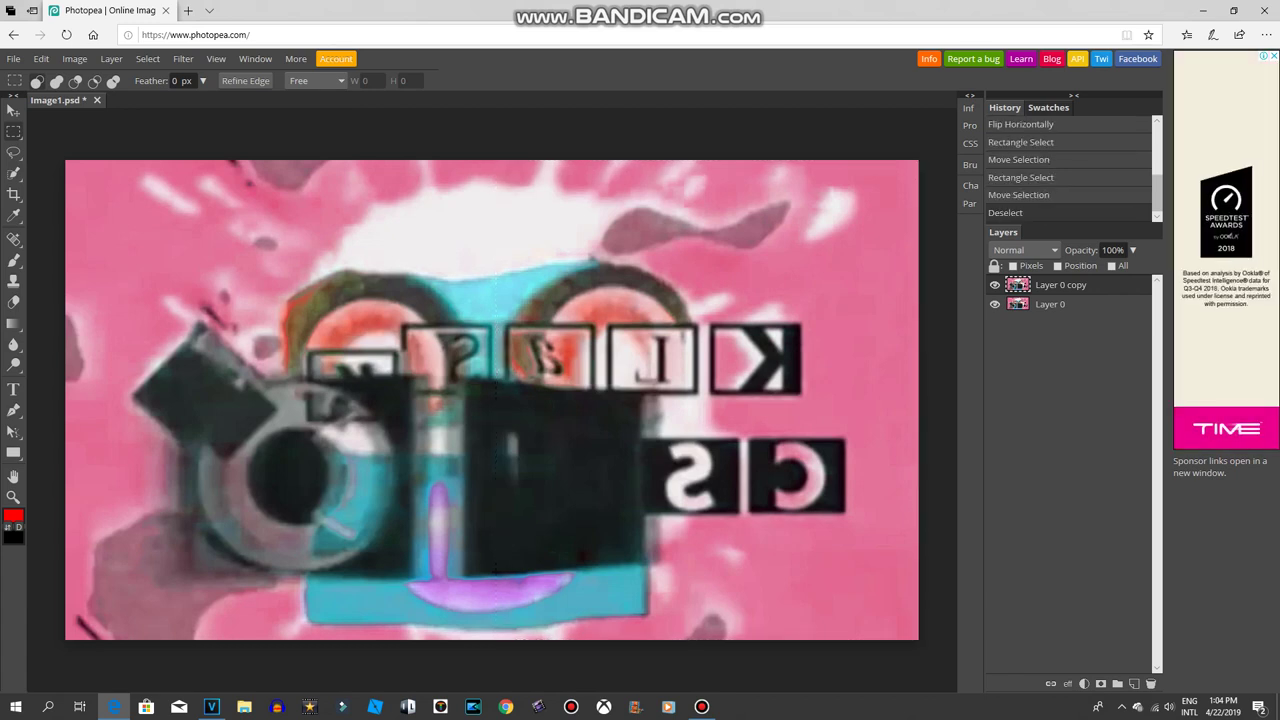
{"action": "left_click", "coordinate": [1052, 304]}
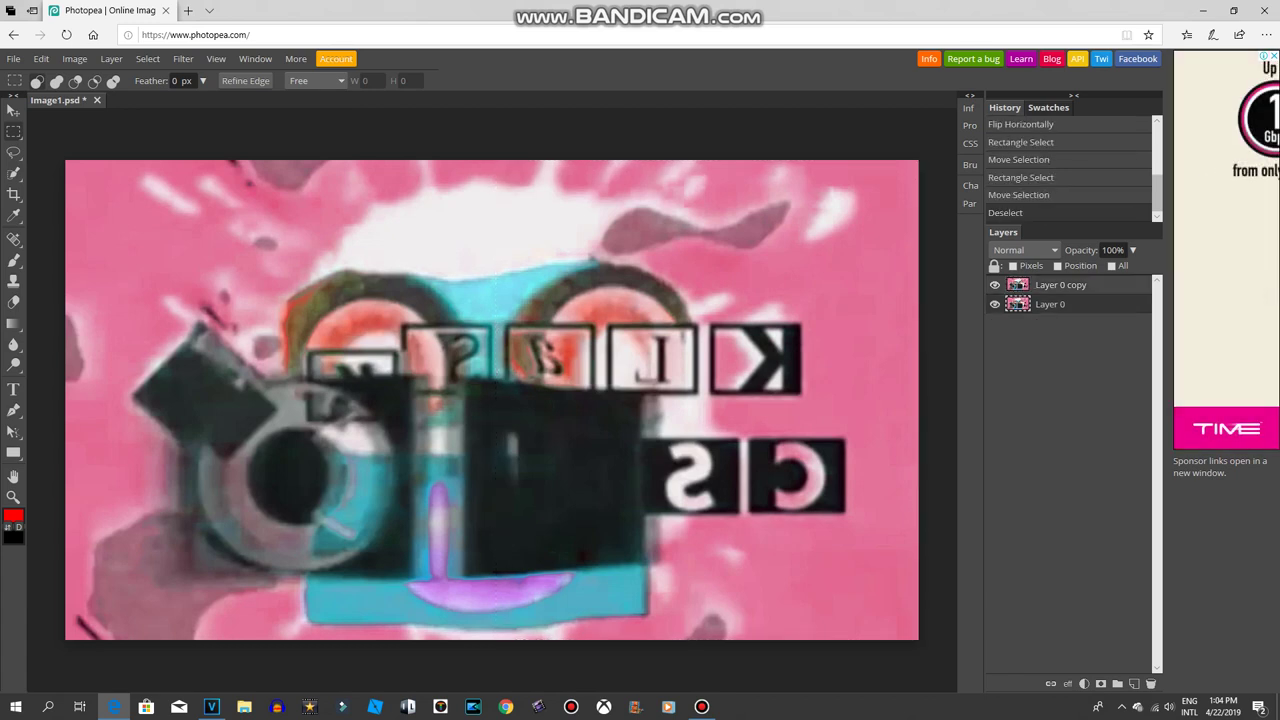
{"action": "double_click", "coordinate": [1085, 304]}
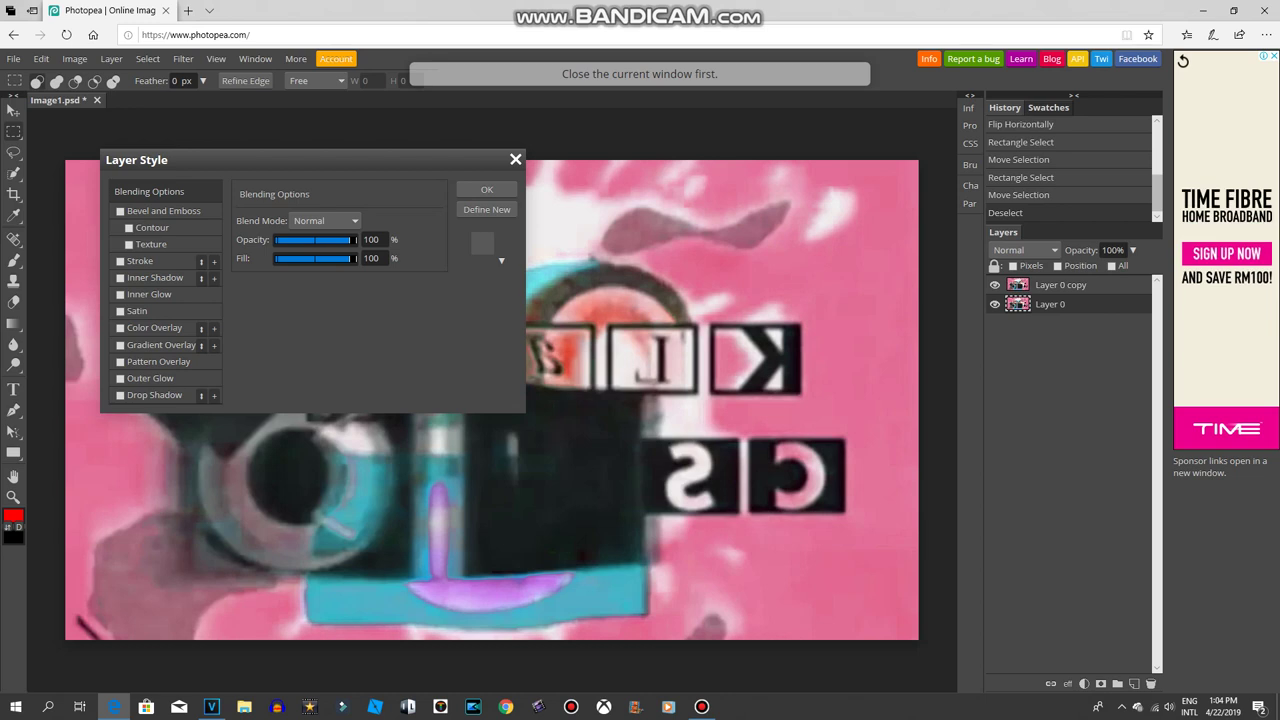
{"action": "key", "text": "Escape"}
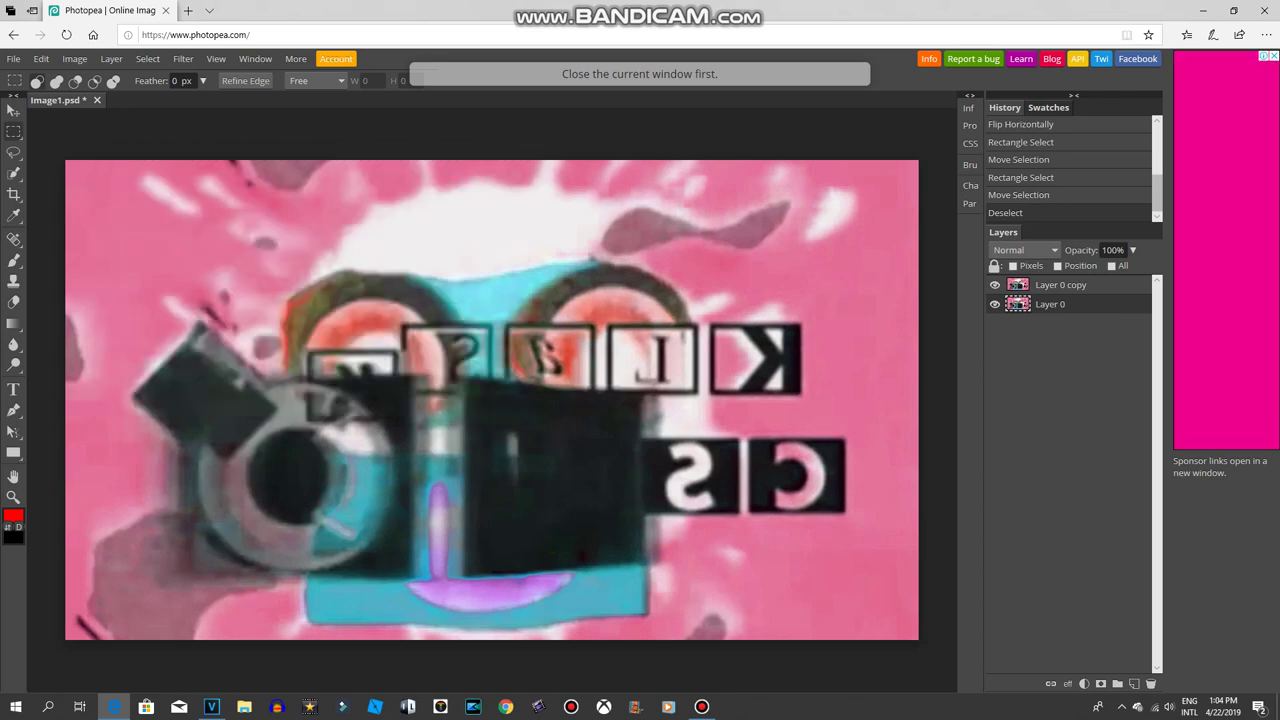
Step: Revert the document history to the Flip Horizontally state and make Layer 0 copy the active layer
{"action": "left_click", "coordinate": [1021, 125]}
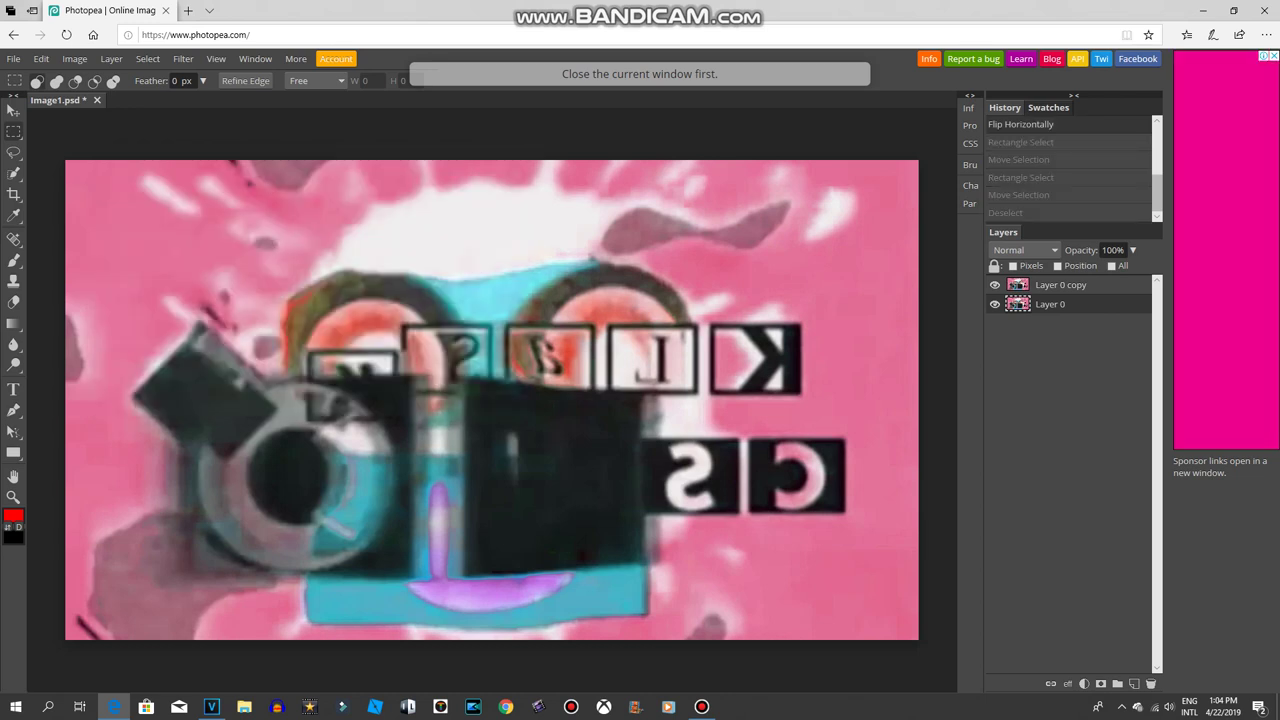
{"action": "right_click", "coordinate": [1022, 125]}
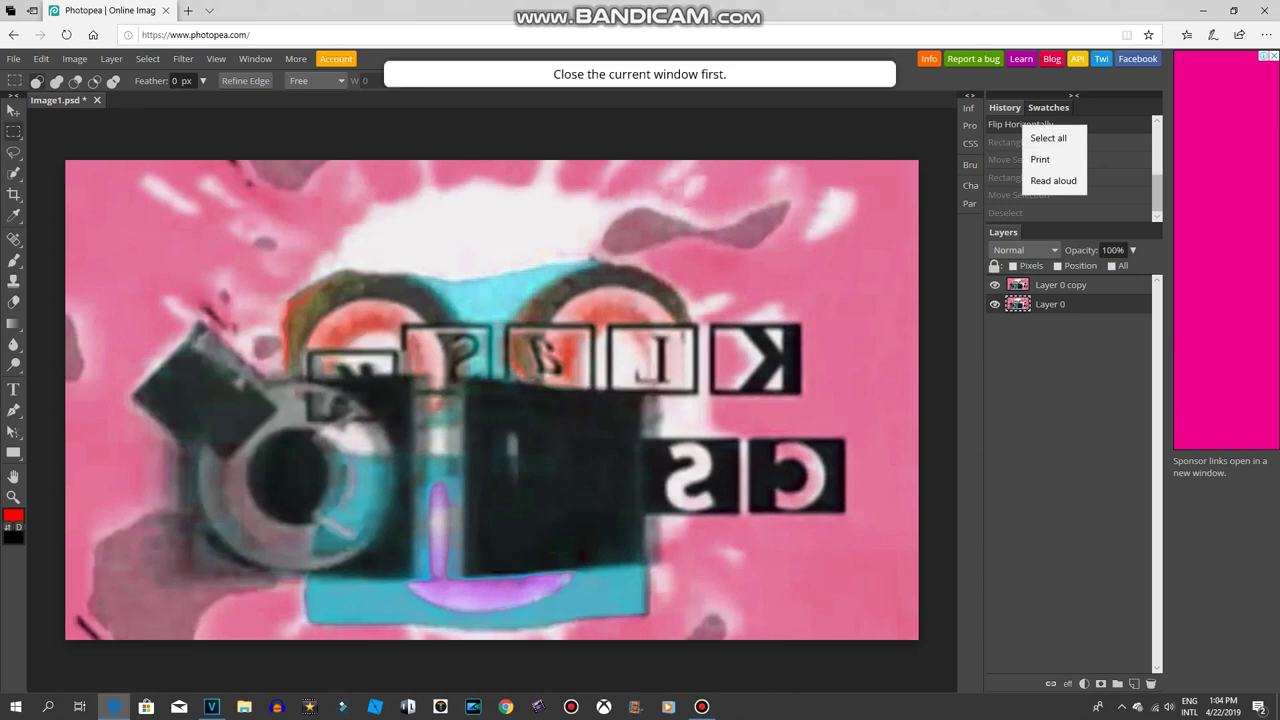
{"action": "key", "text": "Escape"}
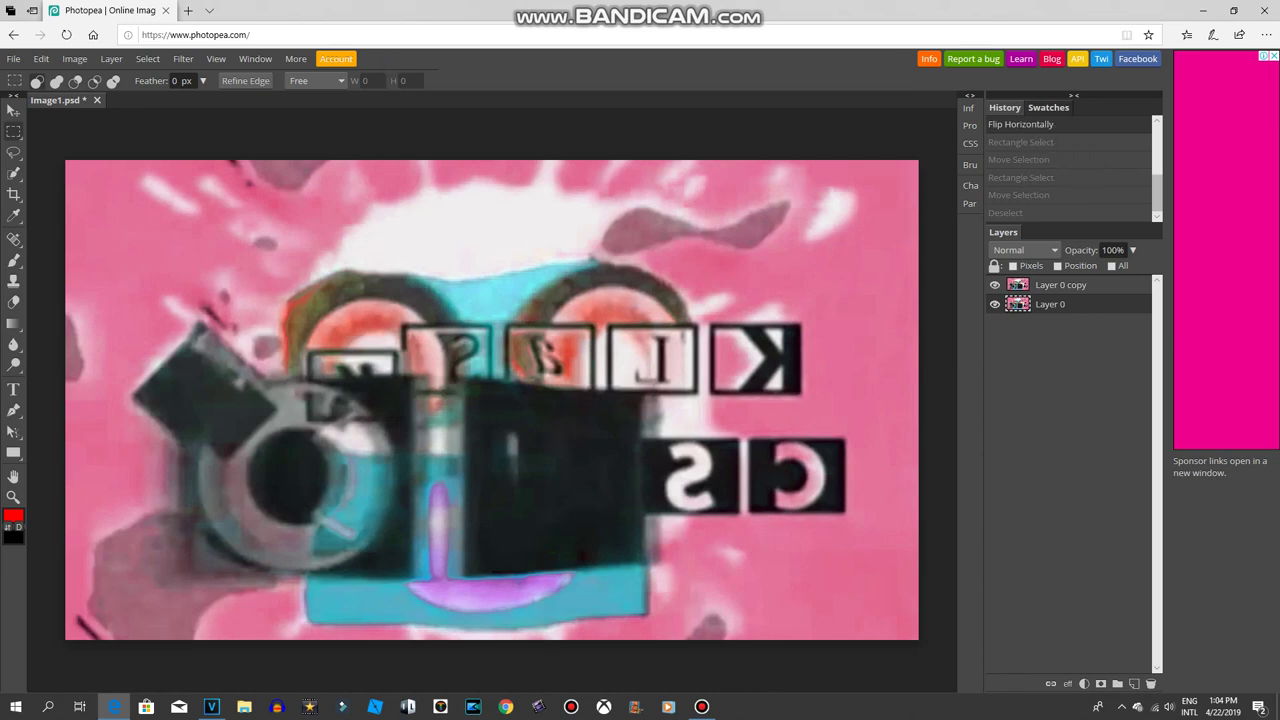
{"action": "scroll", "coordinate": [1068, 168], "scroll_direction": "up", "scroll_amount": 3}
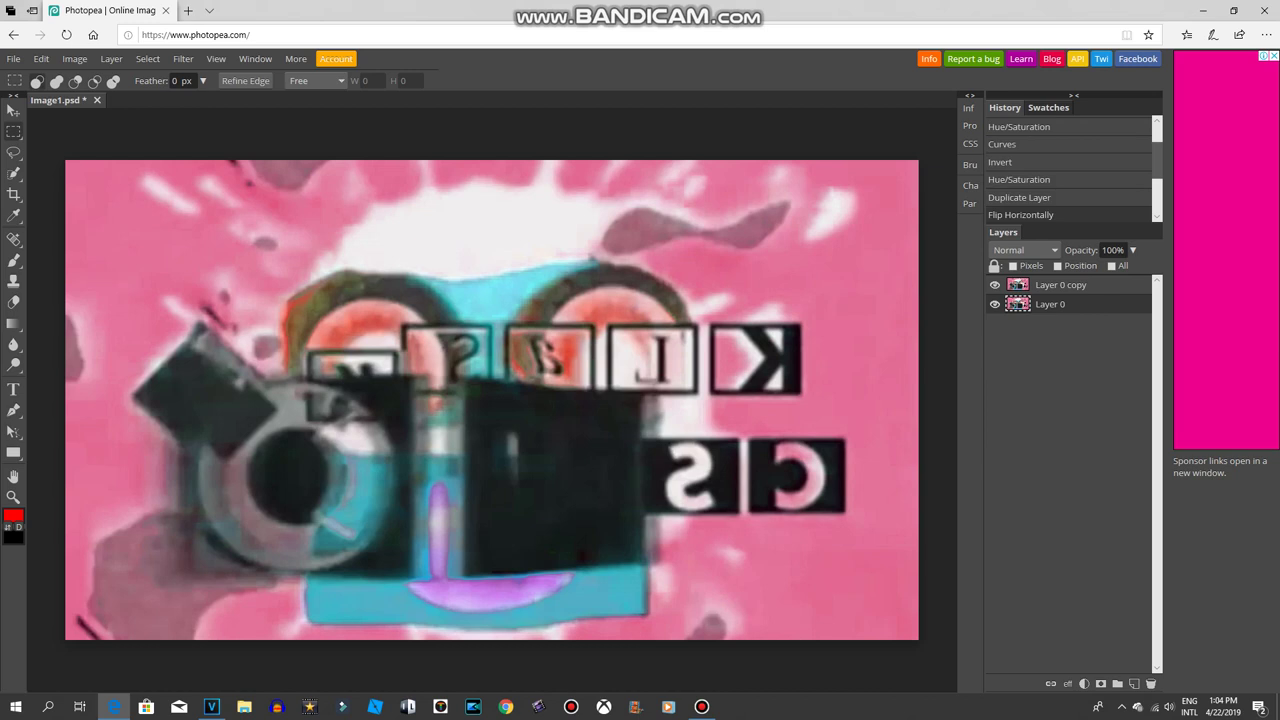
{"action": "scroll", "coordinate": [1068, 168], "scroll_direction": "down", "scroll_amount": 2}
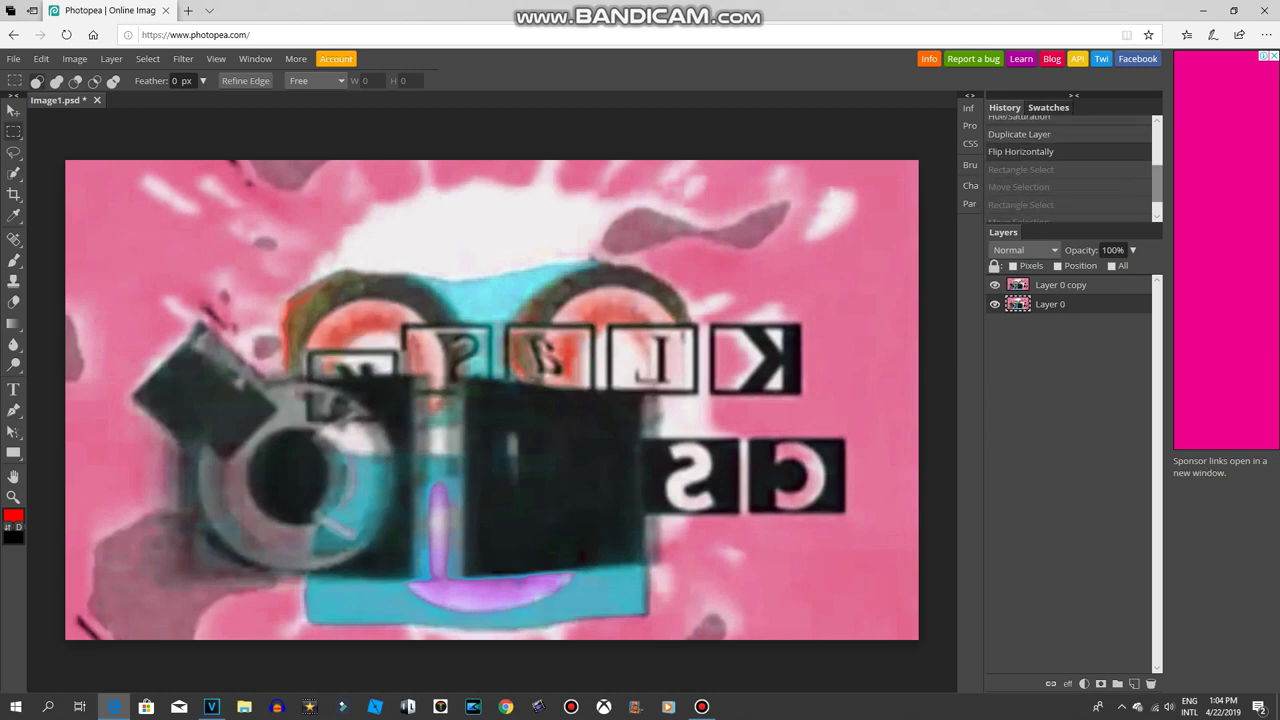
{"action": "scroll", "coordinate": [1068, 168], "scroll_direction": "down", "scroll_amount": 2}
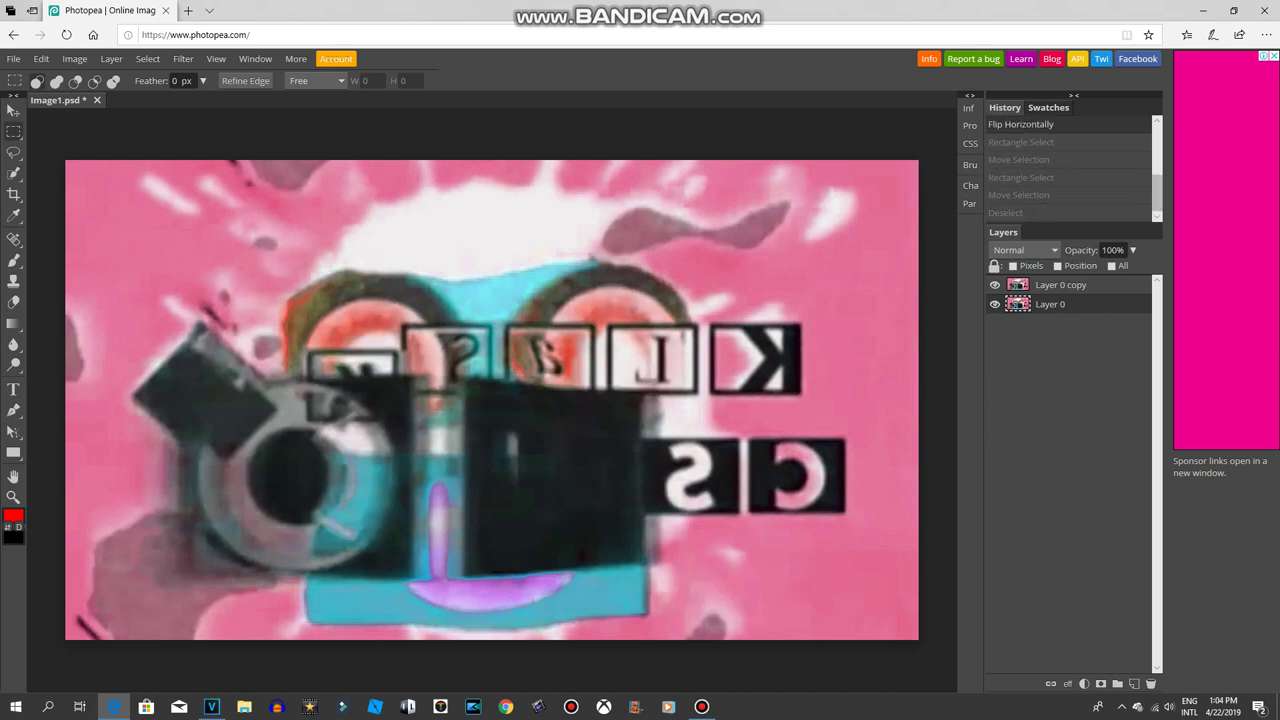
{"action": "left_click", "coordinate": [1061, 285]}
{"action": "scroll", "coordinate": [1068, 168], "scroll_direction": "up", "scroll_amount": 5}
{"action": "left_click_drag", "start_coordinate": [1157, 145], "coordinate": [1157, 176]}
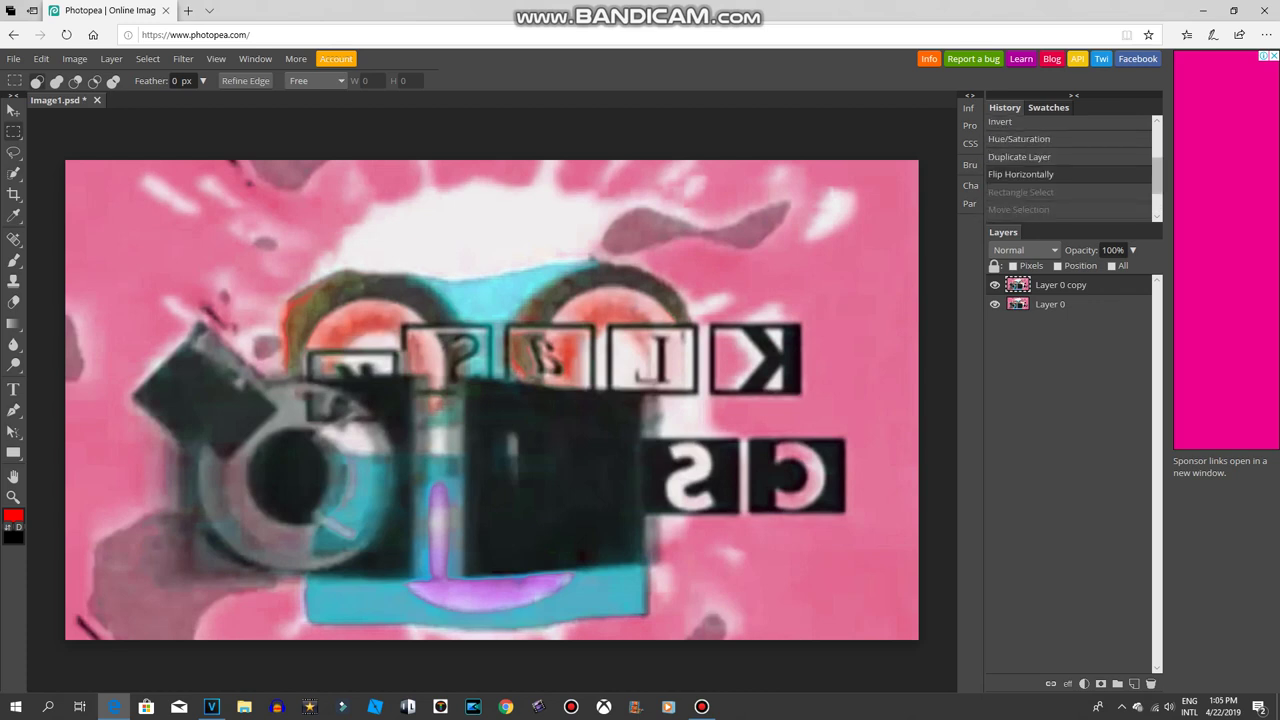
{"action": "right_click", "coordinate": [1013, 172]}
{"action": "key", "text": "Escape"}
{"action": "left_click", "coordinate": [41, 58]}
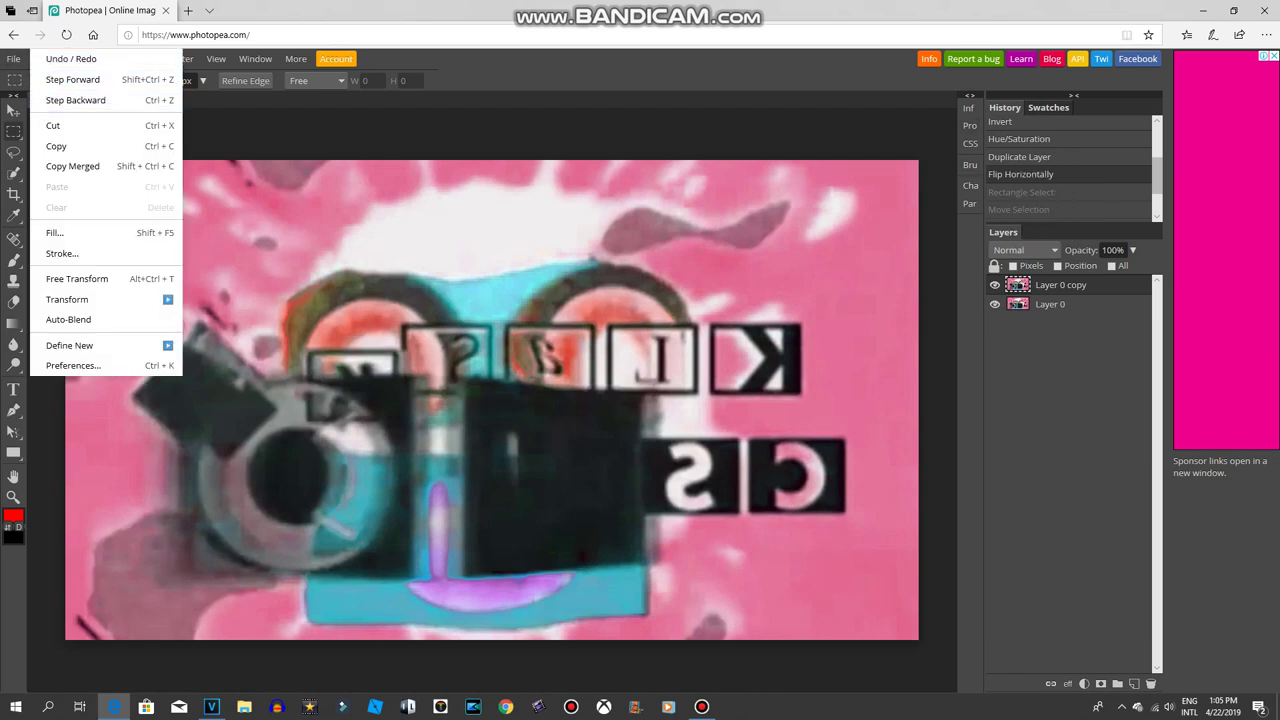
{"action": "left_click", "coordinate": [232, 130]}
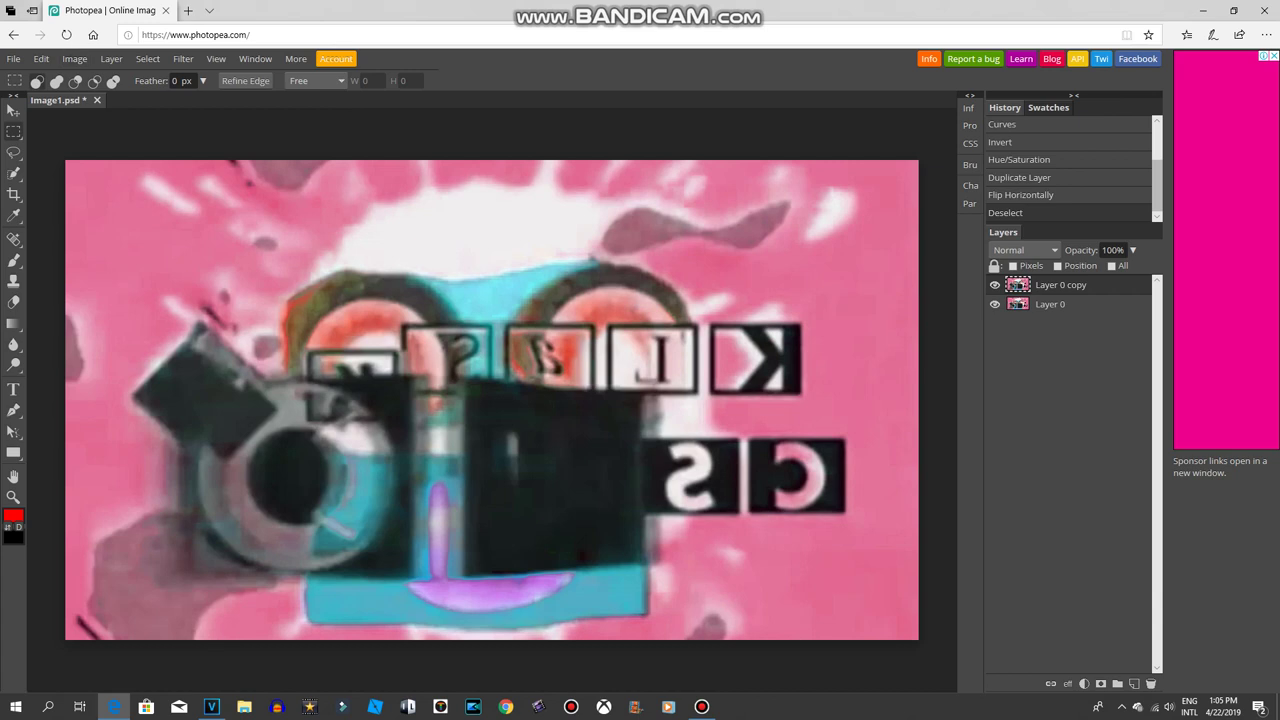
{"action": "key", "text": "ctrl+z"}
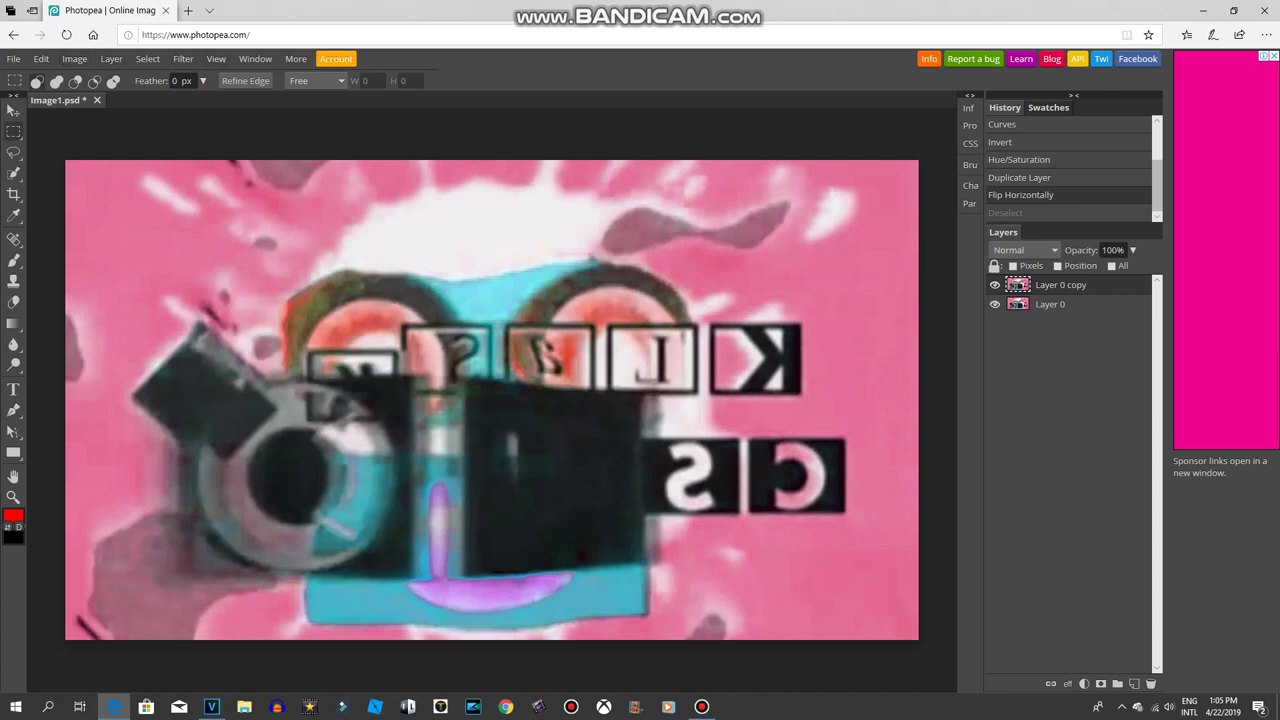
Step: Delete the Layer 0 copy layer
{"action": "left_click", "coordinate": [147, 58]}
{"action": "left_click", "coordinate": [115, 130]}
{"action": "left_click", "coordinate": [111, 59]}
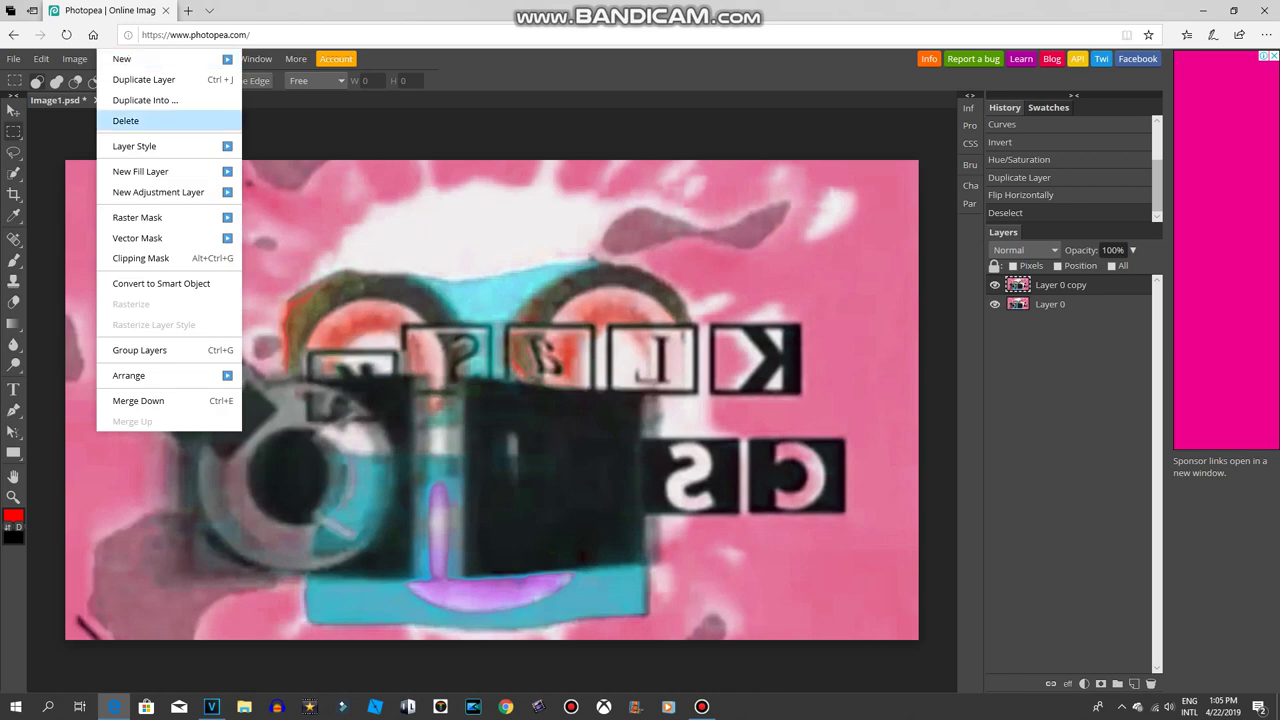
{"action": "left_click", "coordinate": [125, 120]}
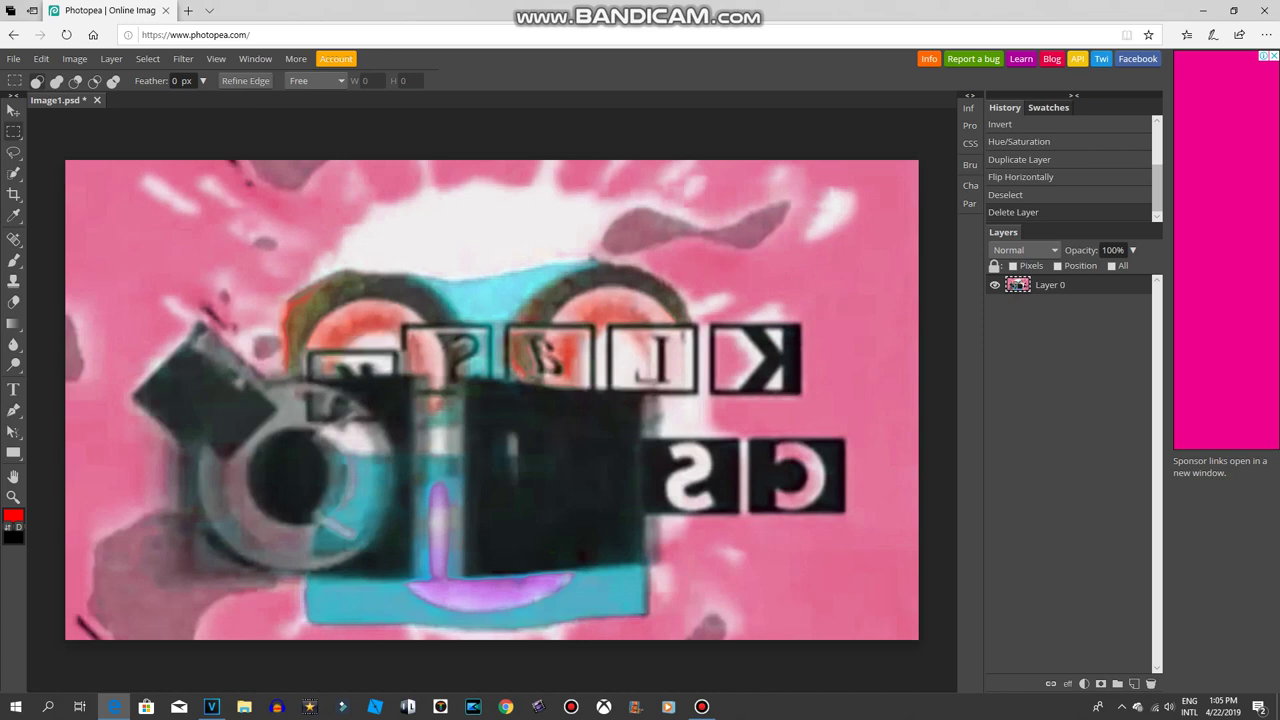
Step: Restore the deleted layer by reverting the history to Flip Horizontally, and undo and redo the flip
{"action": "left_click", "coordinate": [1021, 177]}
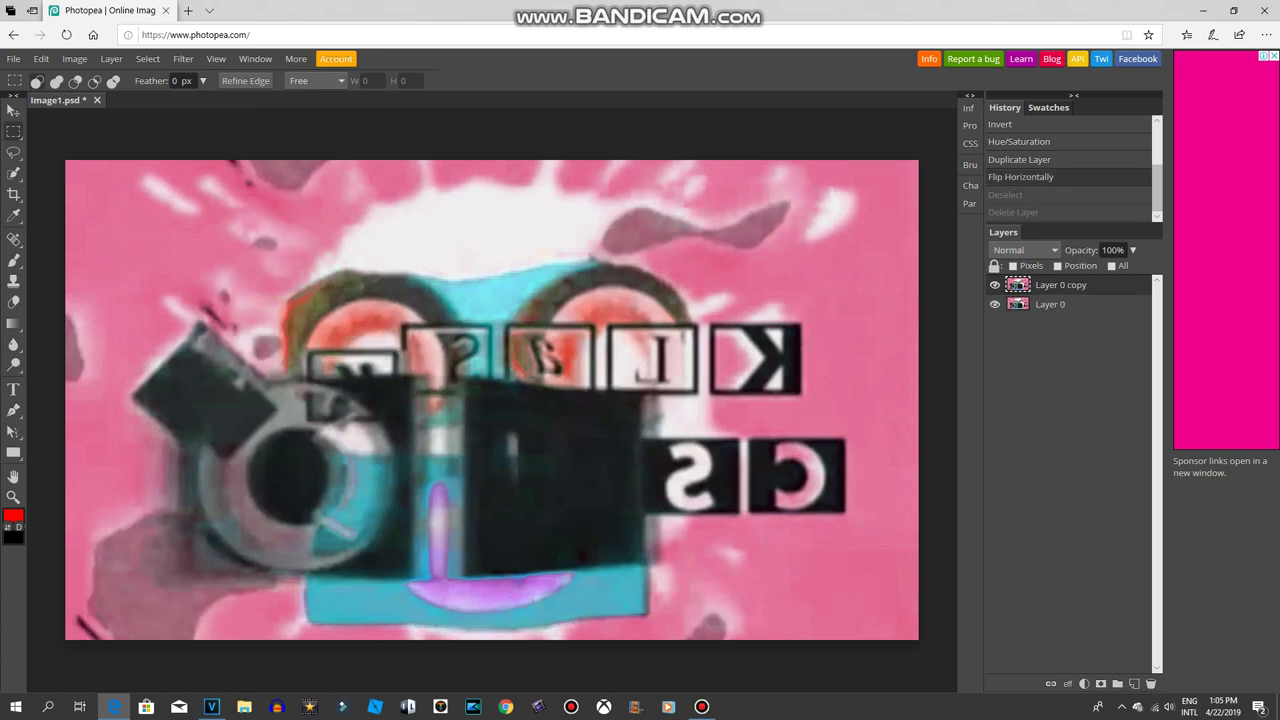
{"action": "key", "text": "ctrl+z"}
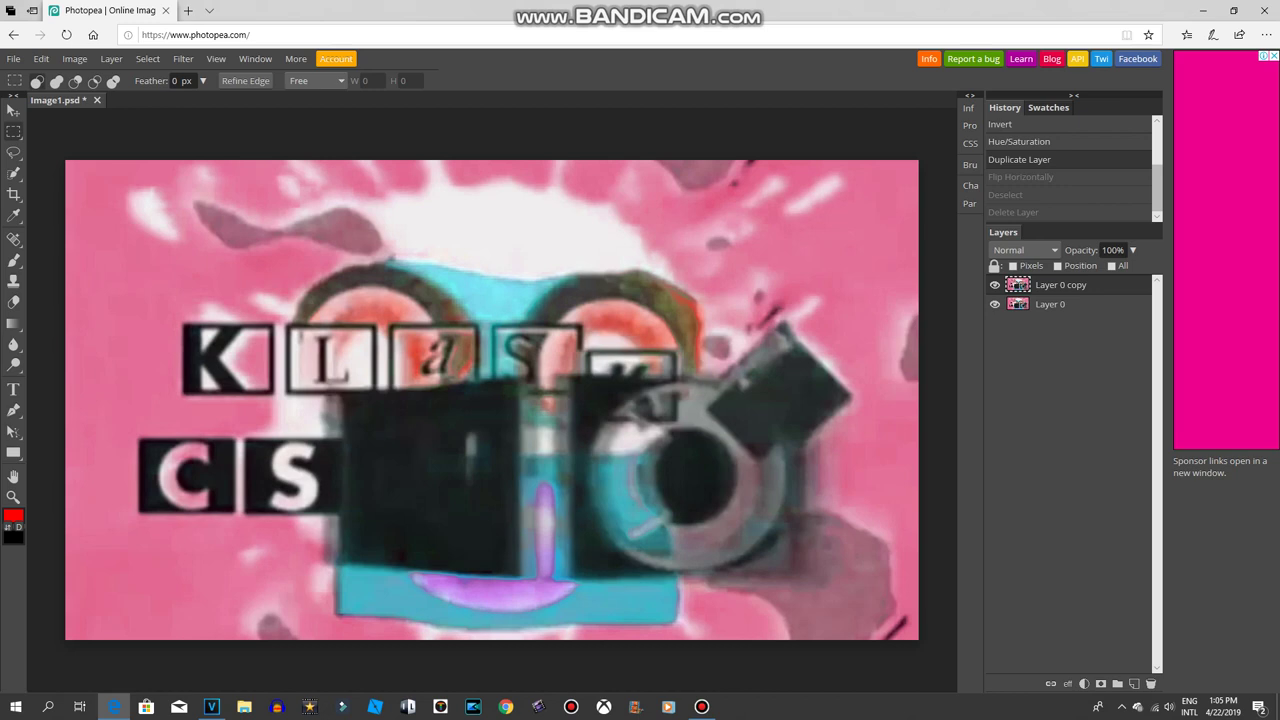
{"action": "key", "text": "ctrl+shift+z"}
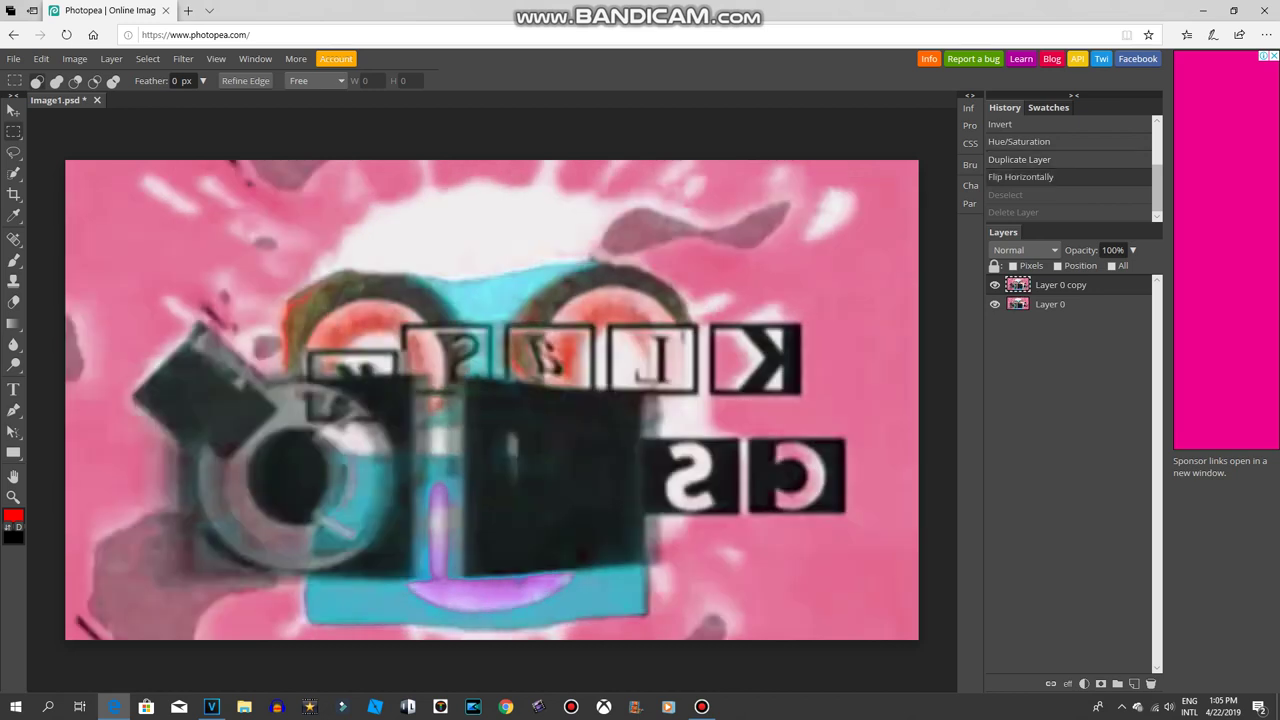
Step: Duplicate Layer 0 into the same document, Image1.psd
{"action": "left_click", "coordinate": [1051, 304]}
{"action": "right_click", "coordinate": [1046, 304]}
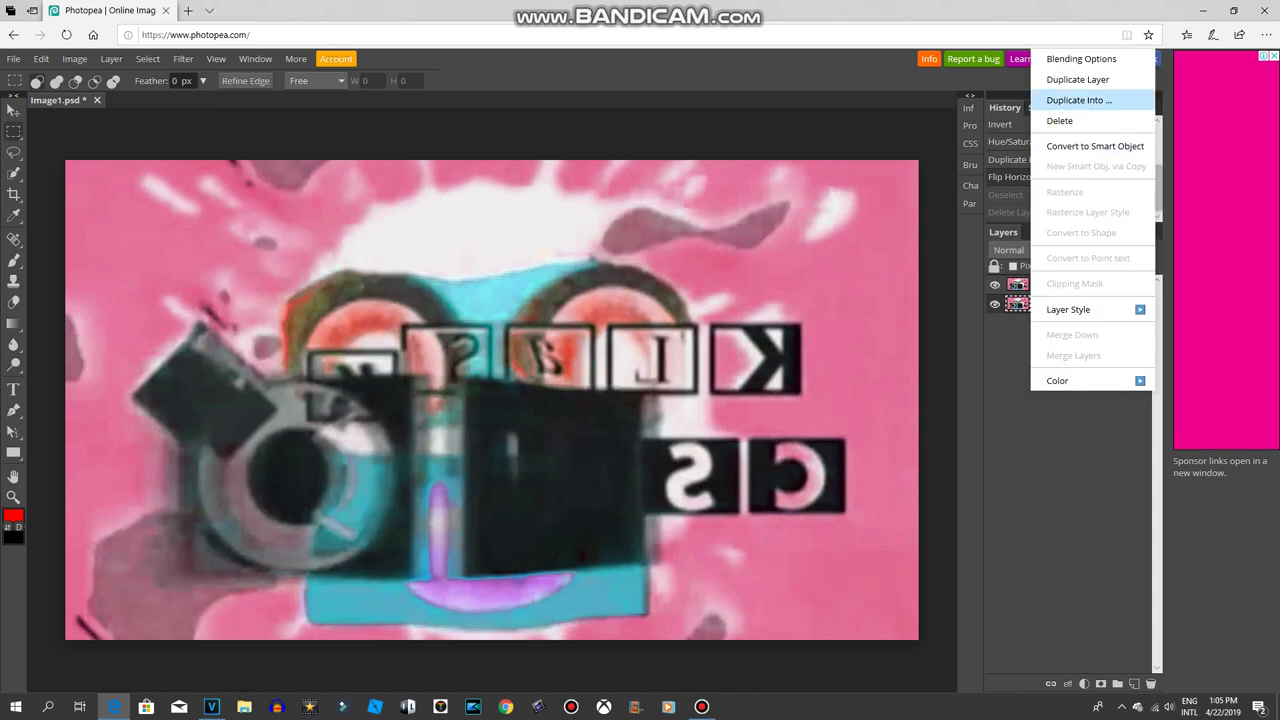
{"action": "left_click", "coordinate": [1078, 100]}
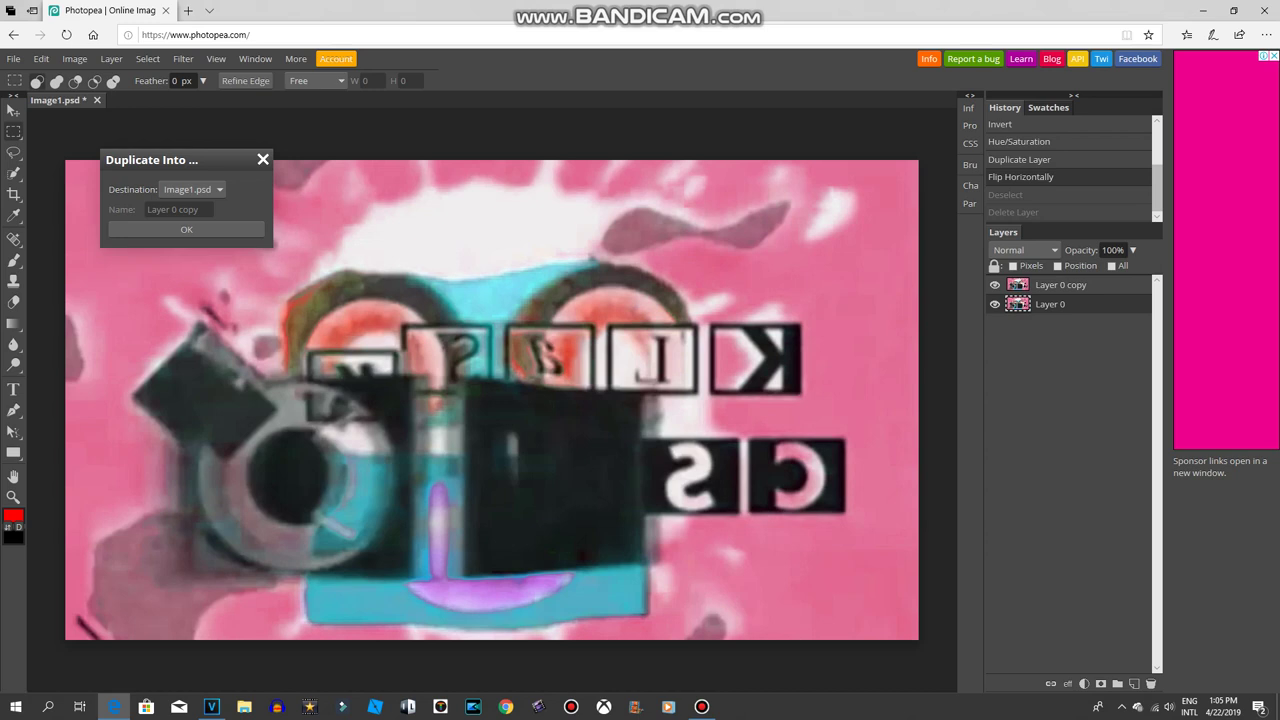
{"action": "left_click", "coordinate": [192, 190]}
{"action": "left_click", "coordinate": [190, 190]}
{"action": "left_click", "coordinate": [187, 230]}
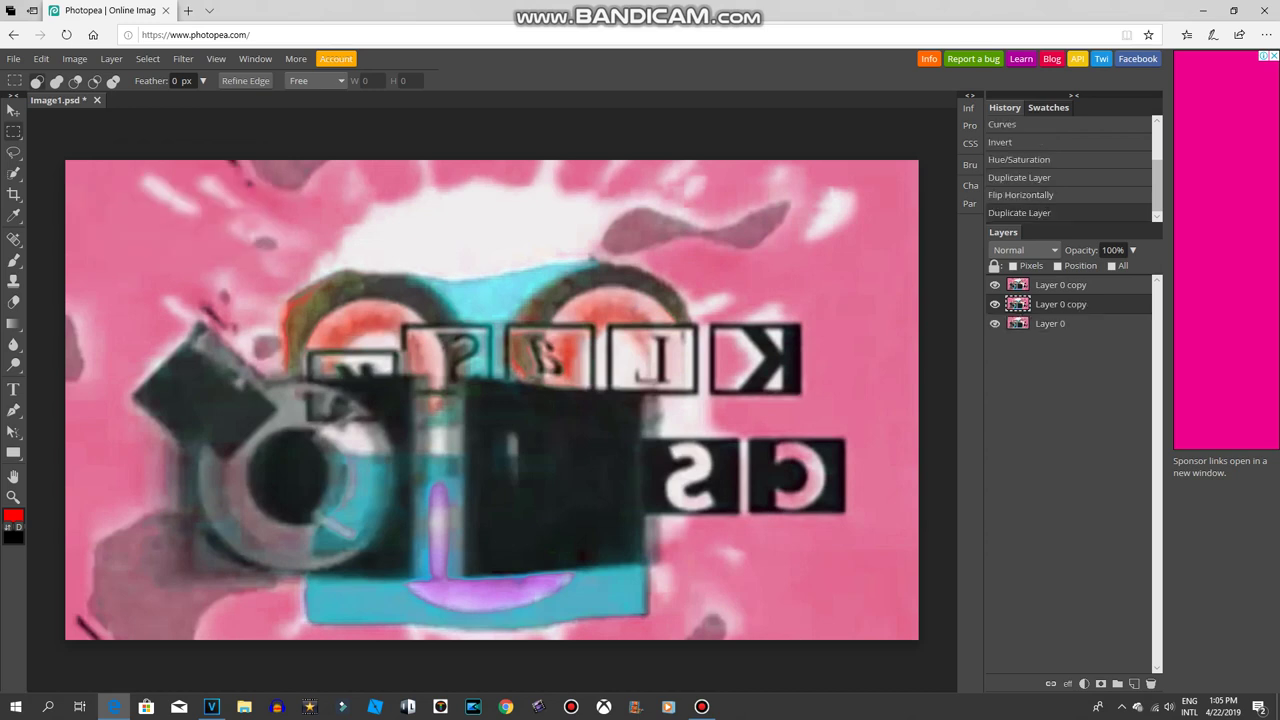
Step: Delete the original Layer 0 and revert the document history to the Flip Horizontally state
{"action": "left_click", "coordinate": [1052, 324]}
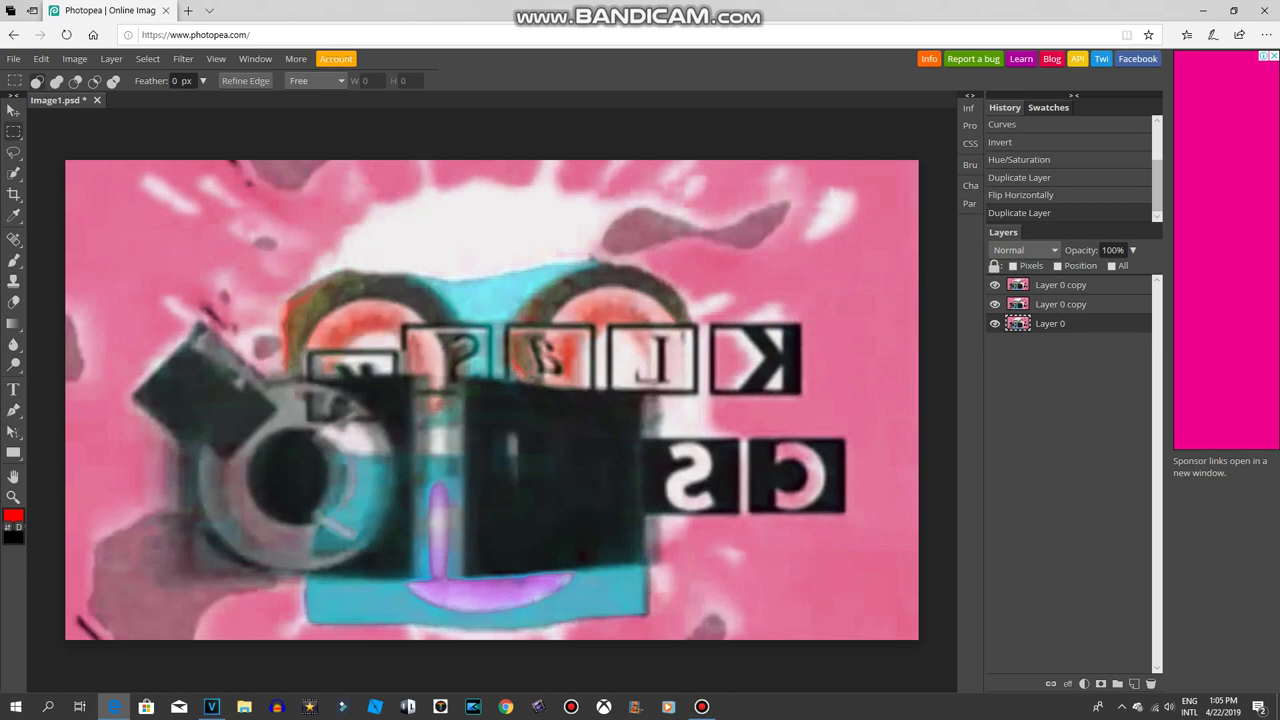
{"action": "right_click", "coordinate": [1050, 320]}
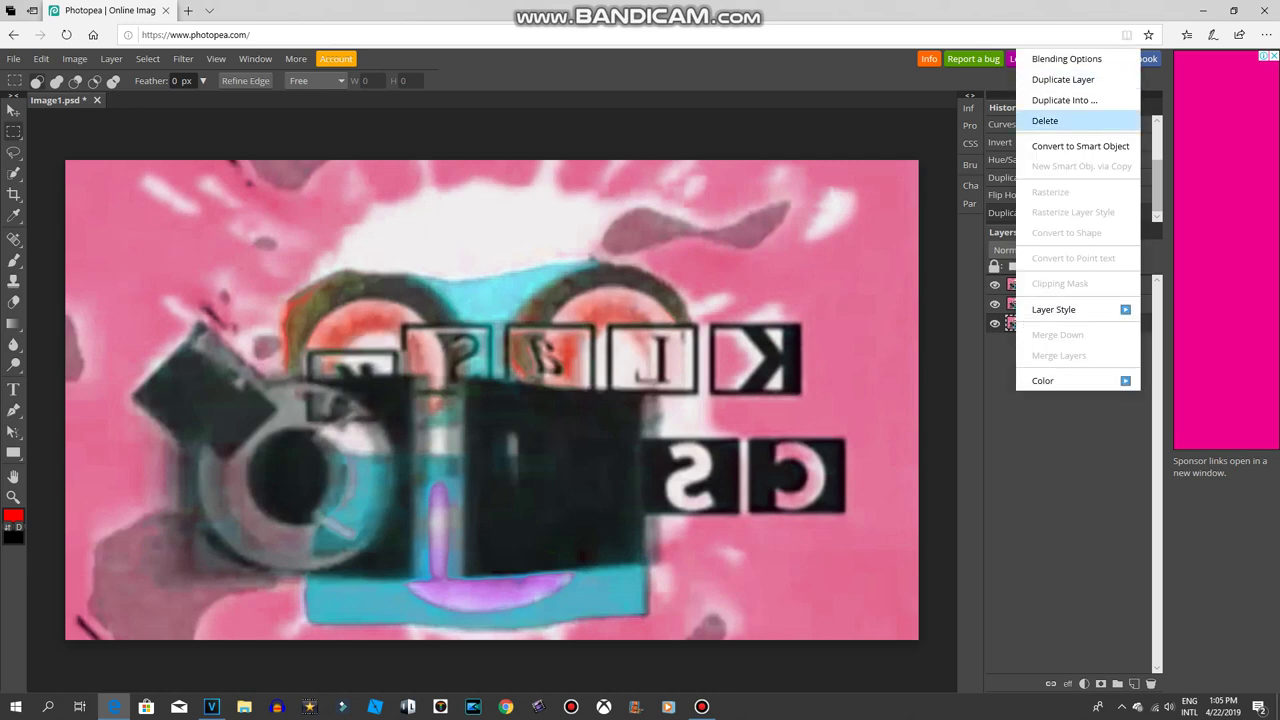
{"action": "left_click", "coordinate": [1040, 121]}
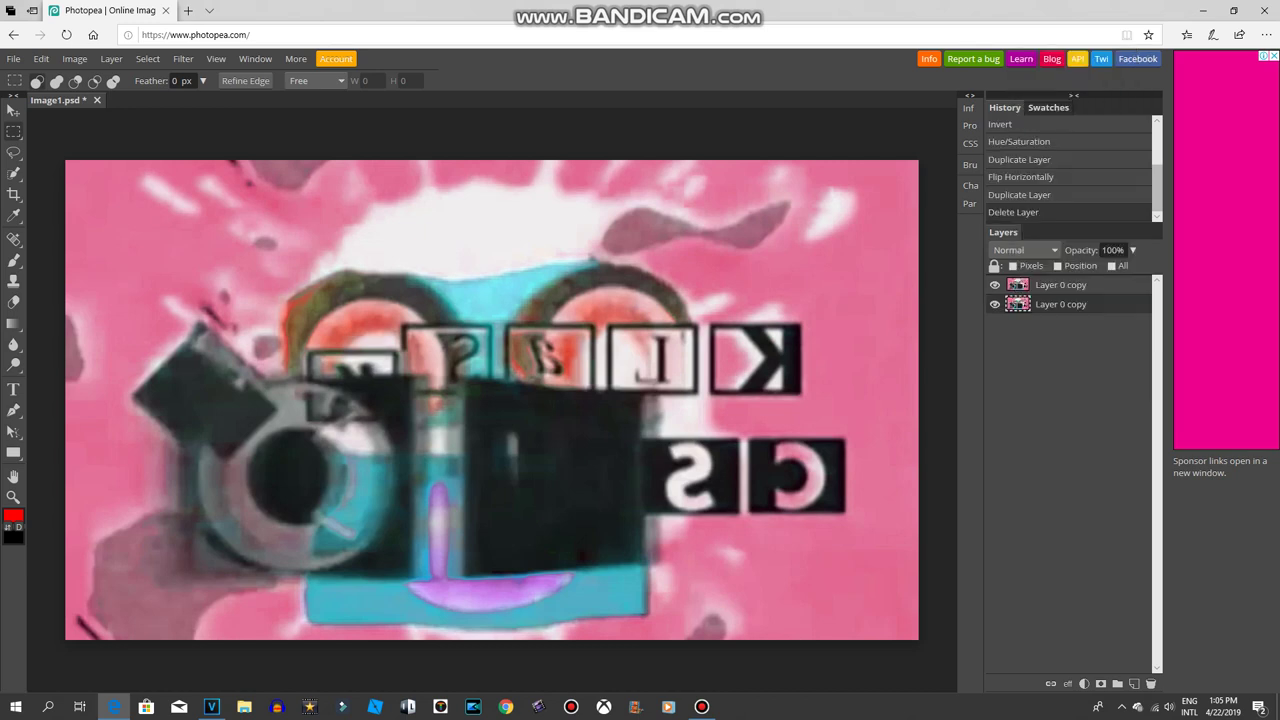
{"action": "left_click", "coordinate": [1021, 177]}
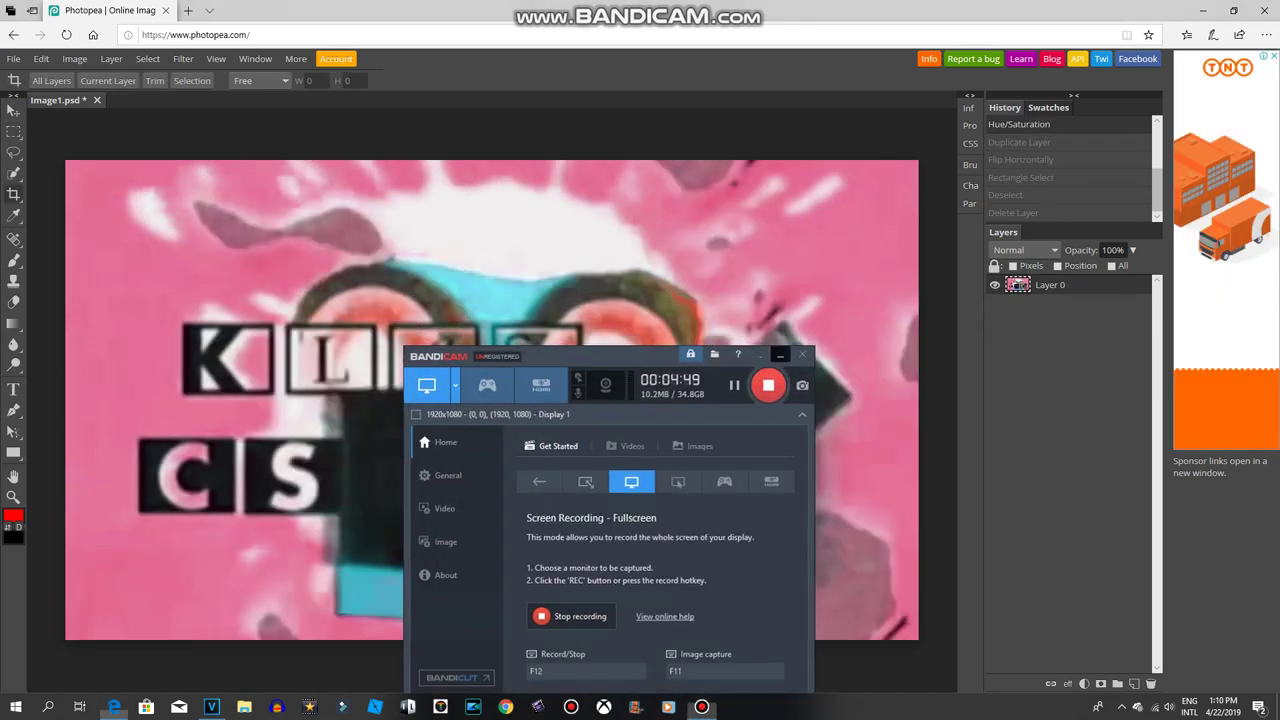
{"action": "left_click", "coordinate": [781, 354]}
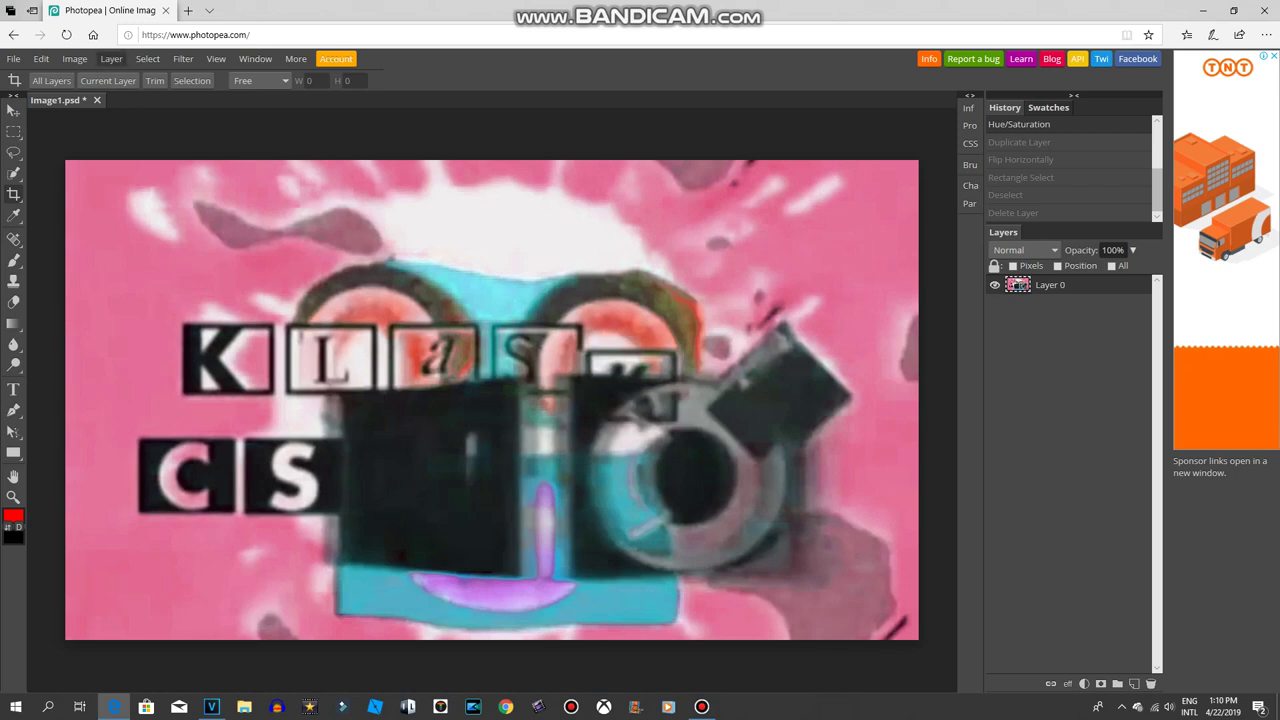
{"action": "left_click", "coordinate": [111, 58]}
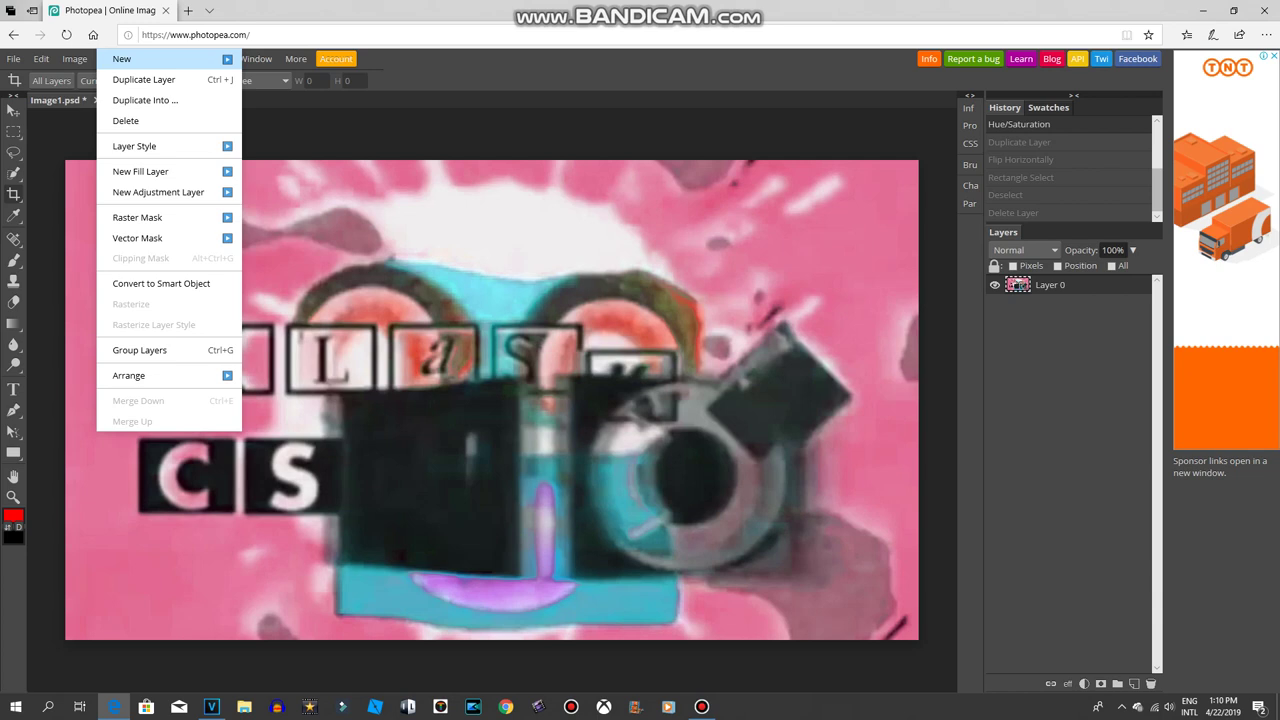
{"action": "key", "text": "Escape"}
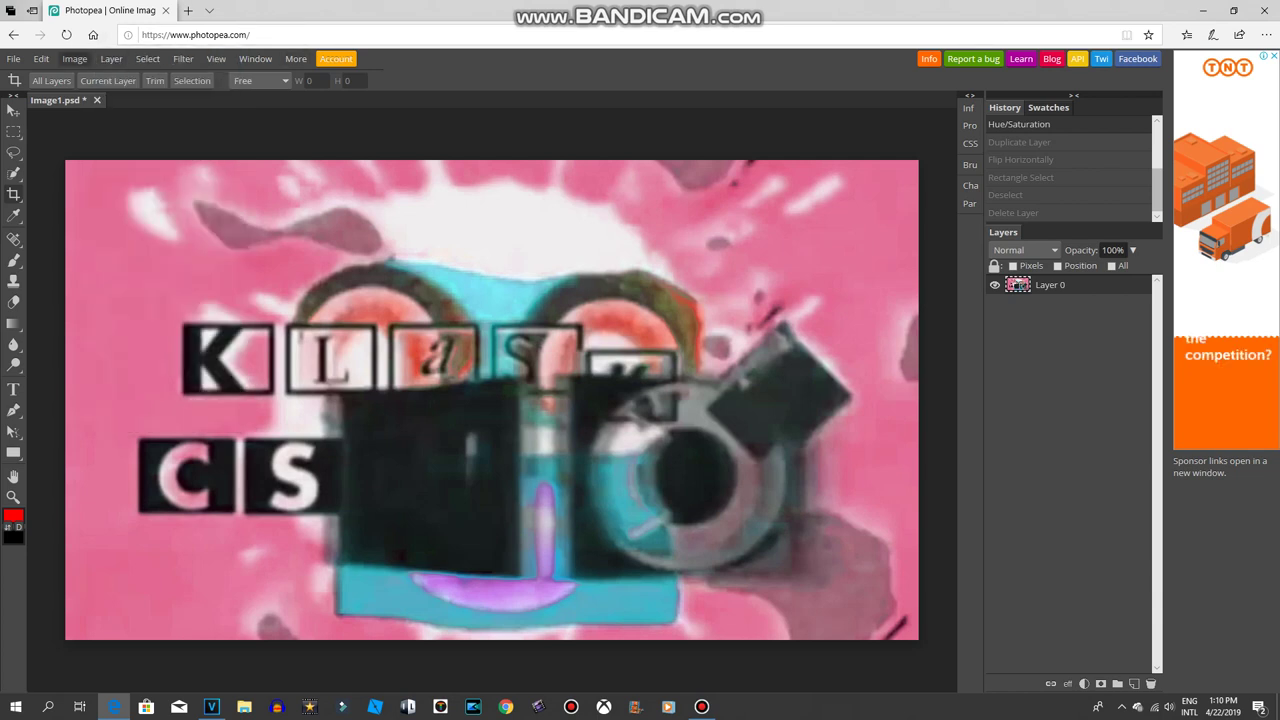
{"action": "left_click", "coordinate": [75, 58]}
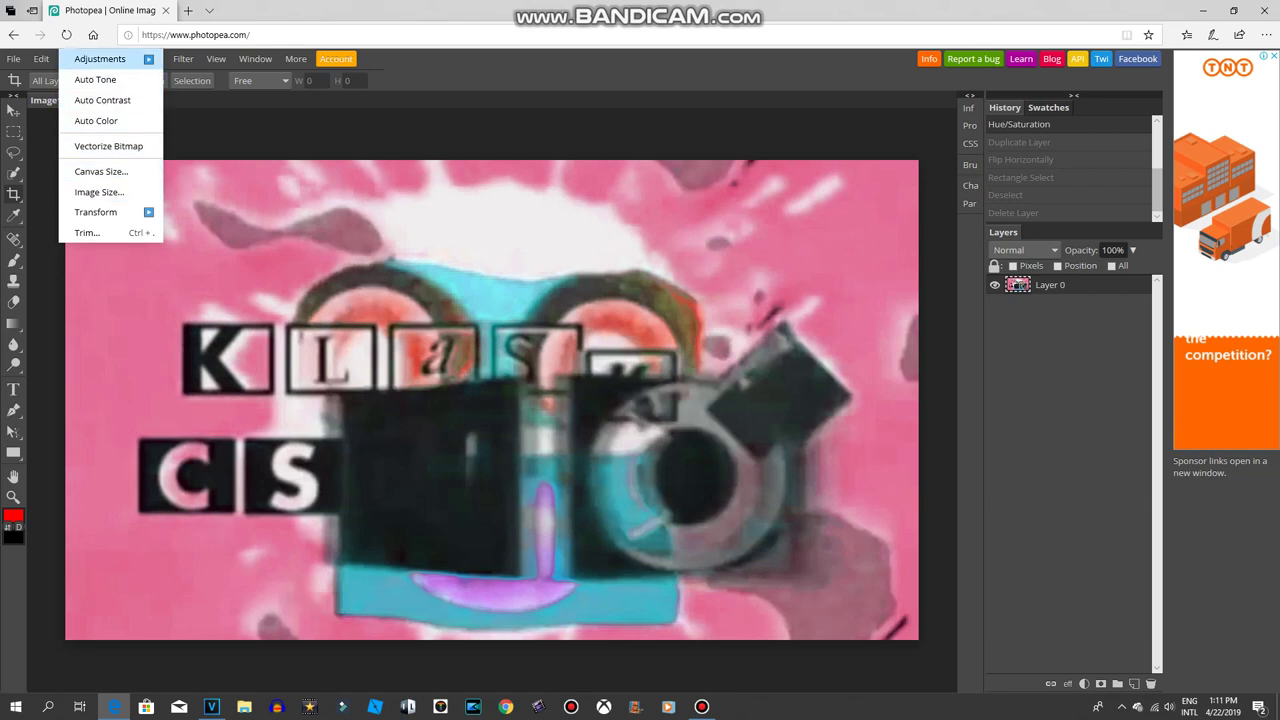
{"action": "mouse_move", "coordinate": [100, 58]}
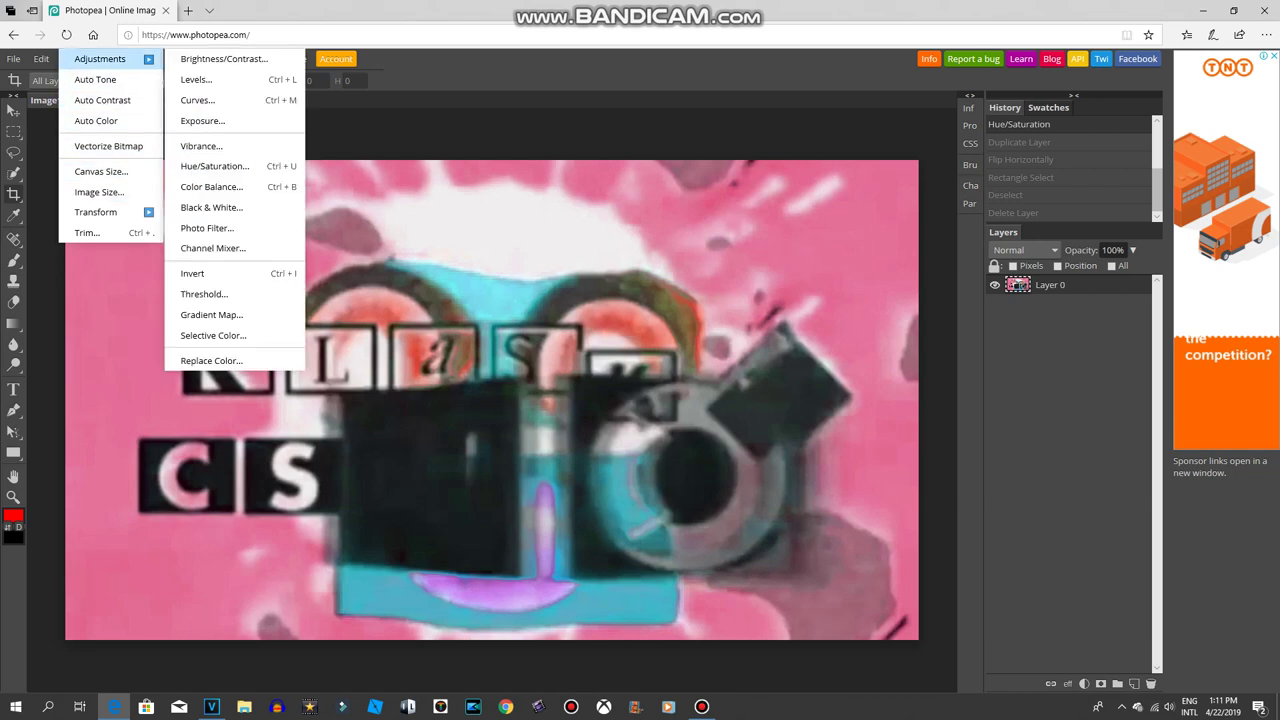
{"action": "left_click", "coordinate": [365, 118]}
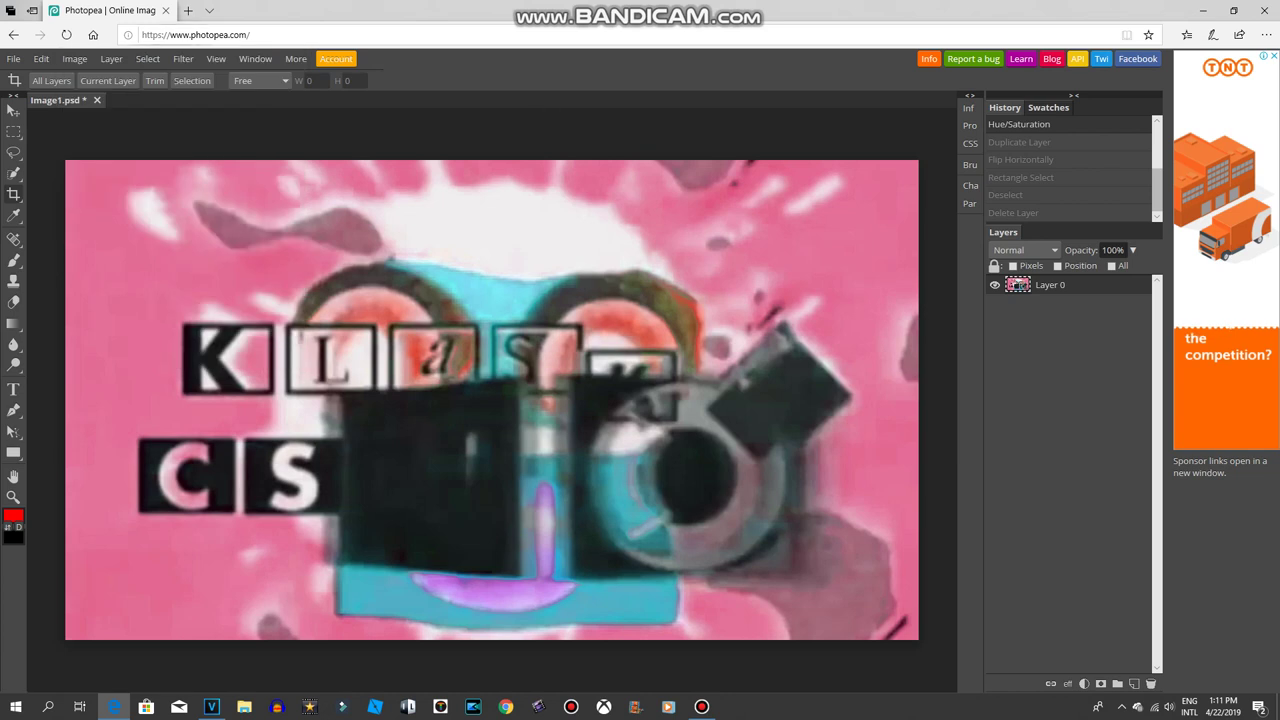
{"action": "left_click", "coordinate": [111, 58]}
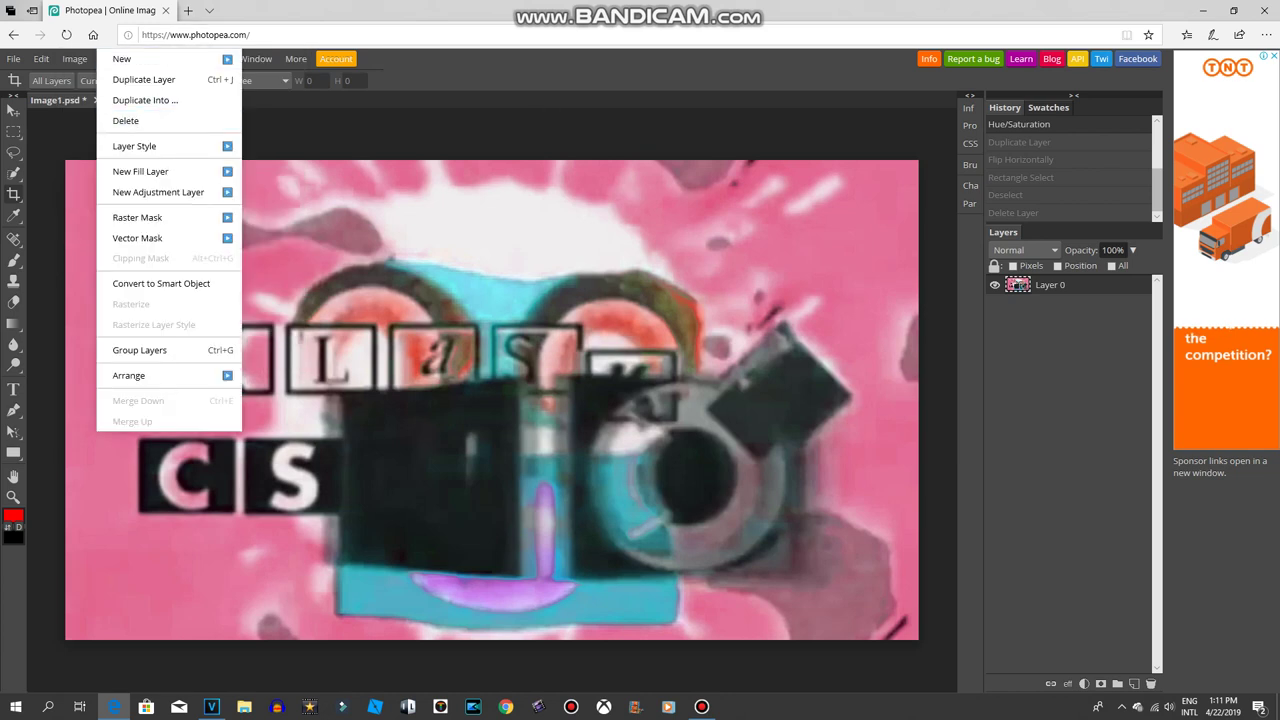
{"action": "left_click", "coordinate": [148, 58]}
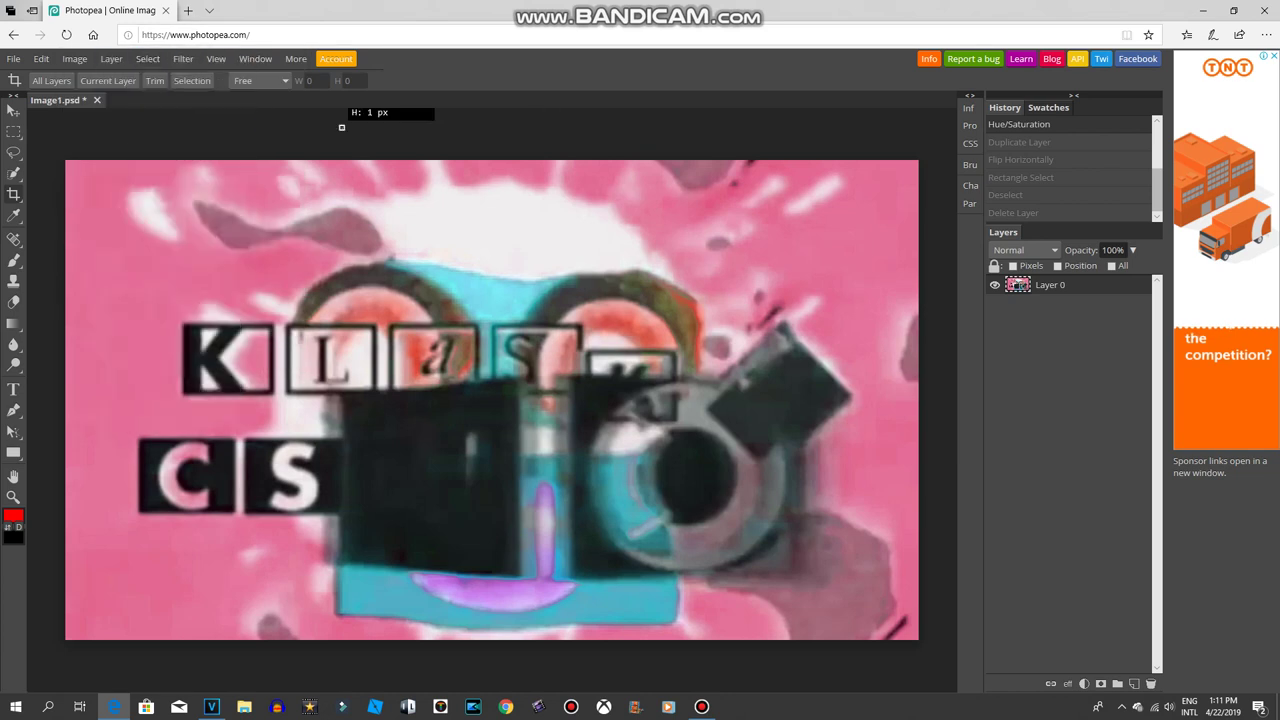
Step: Apply the Displace distortion filter to Layer 0 with a horizontal displacement of 100 px
{"action": "left_click", "coordinate": [186, 58]}
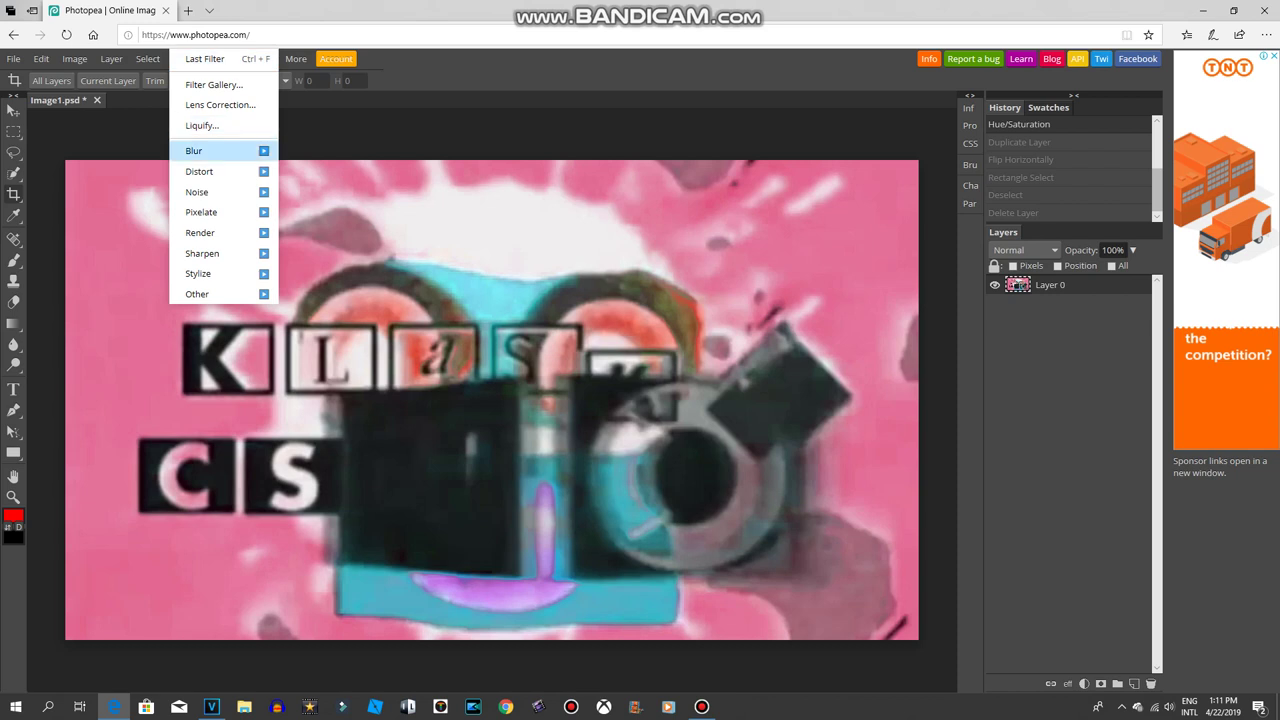
{"action": "mouse_move", "coordinate": [215, 171]}
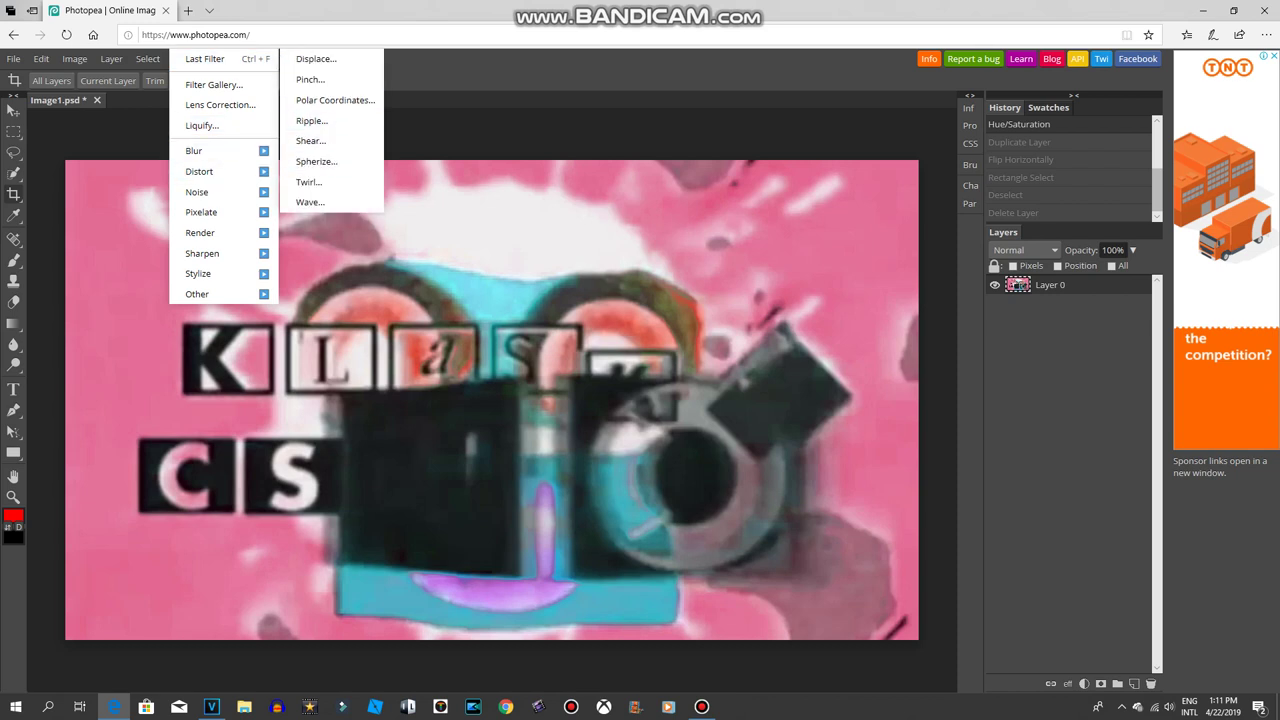
{"action": "left_click", "coordinate": [316, 58]}
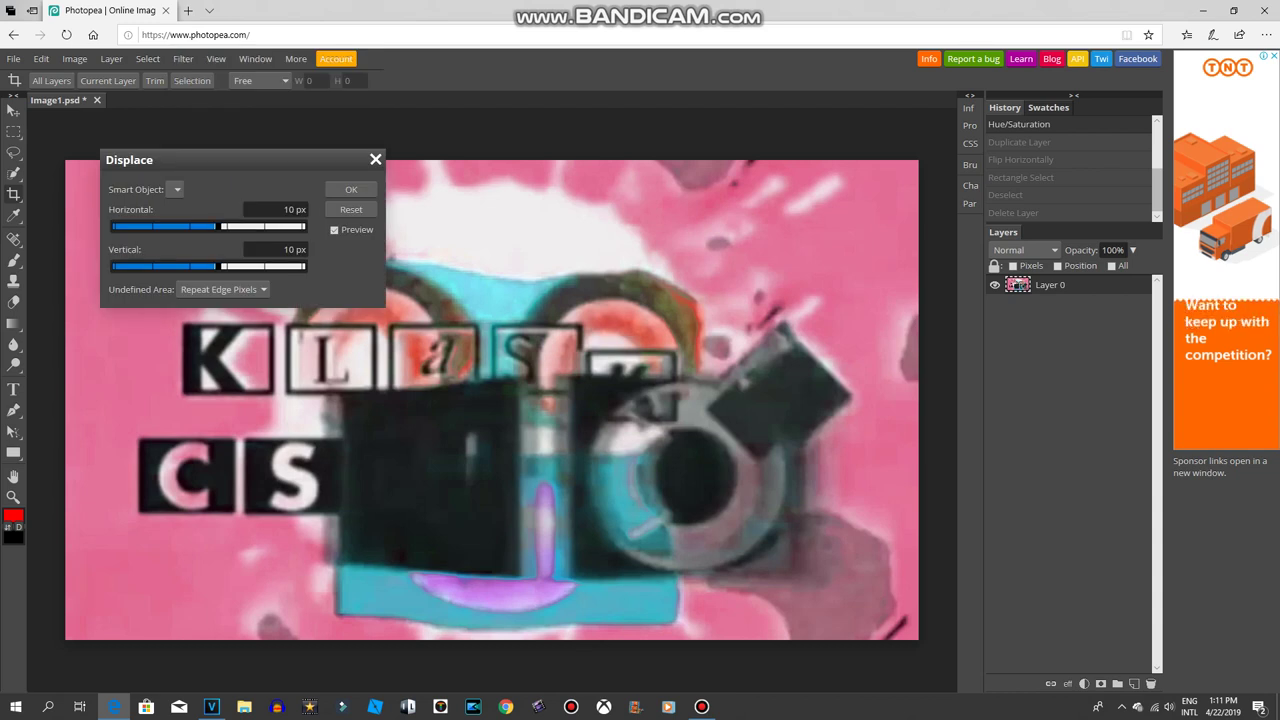
{"action": "right_click", "coordinate": [13, 153]}
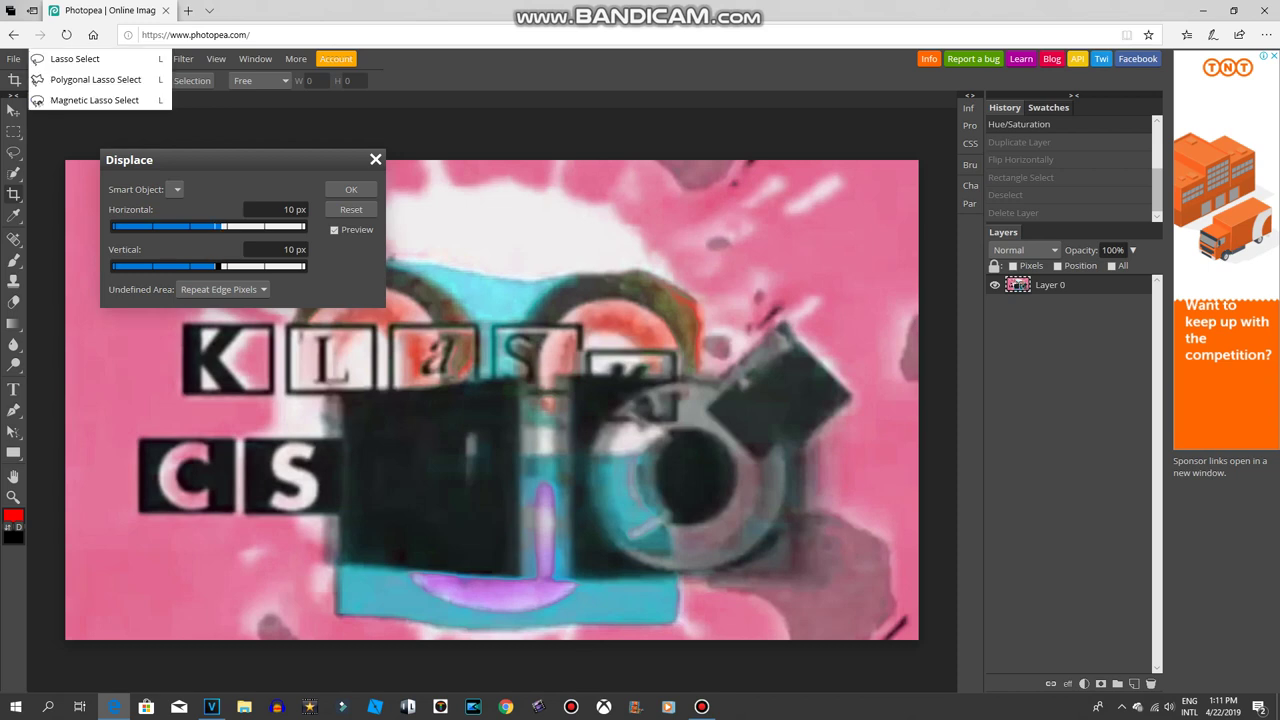
{"action": "left_click_drag", "start_coordinate": [218, 227], "coordinate": [303, 227]}
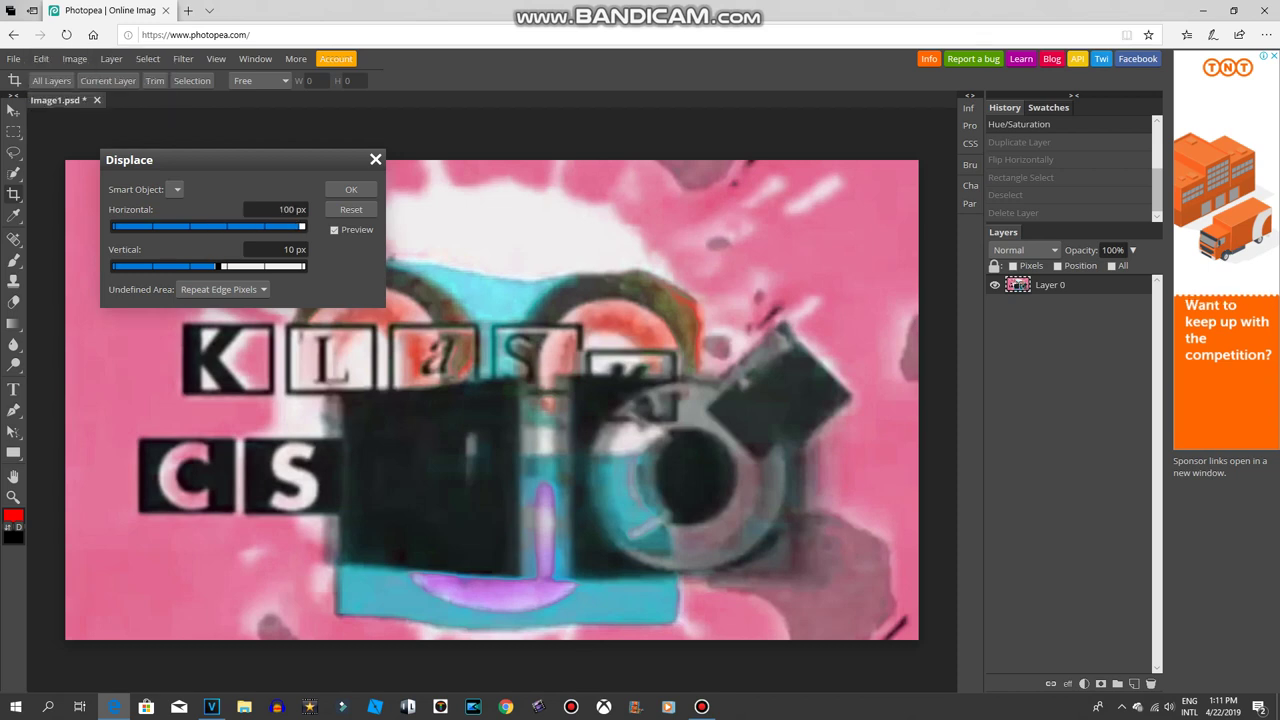
{"action": "left_click", "coordinate": [351, 190]}
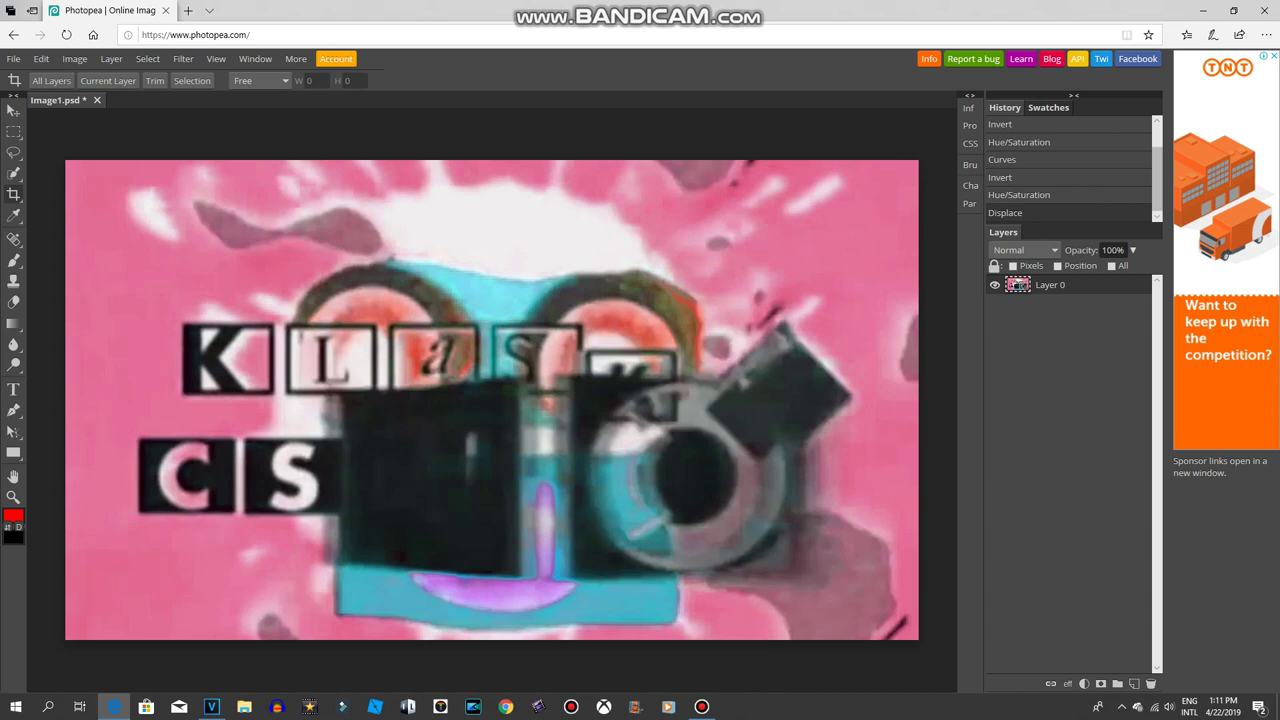
{"action": "left_click", "coordinate": [702, 706]}
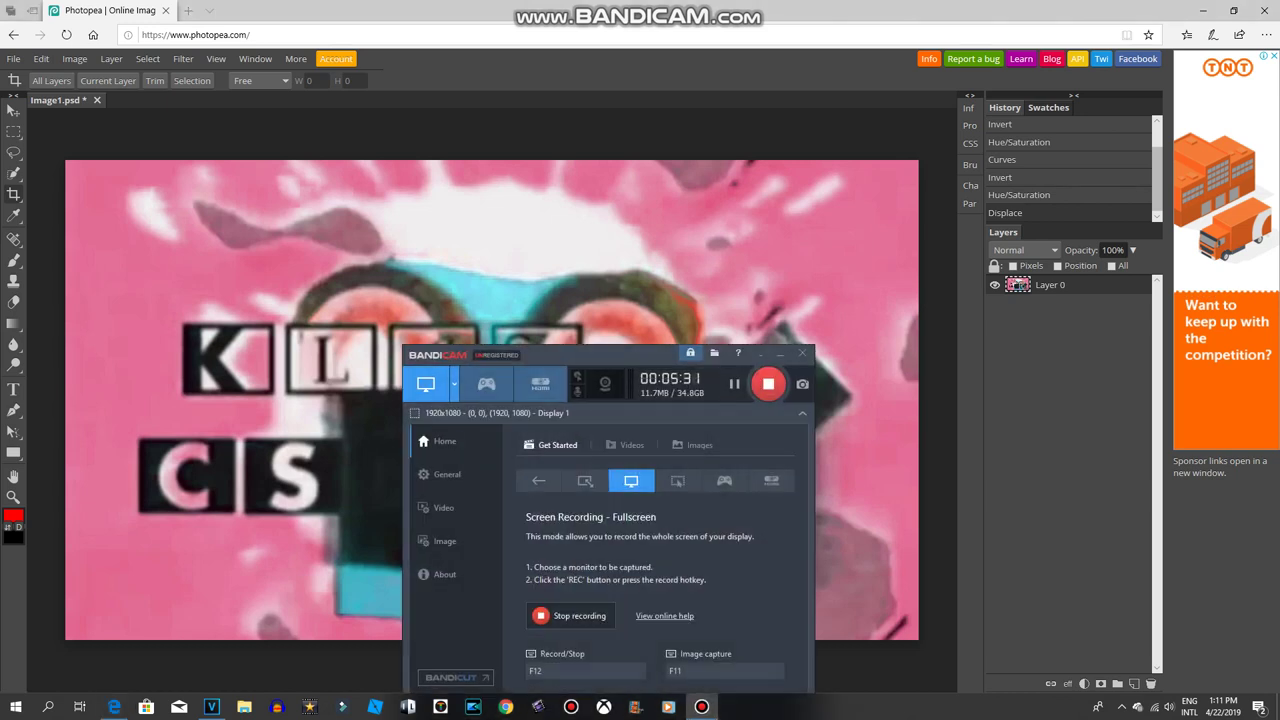